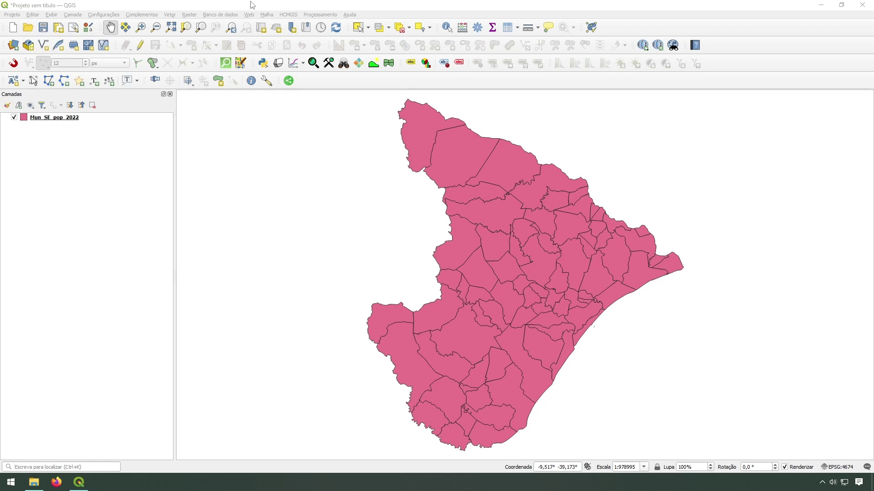
Add the Google Satellite basemap to the project from QuickMapServices.
left_click(249, 15)
mouse_move(263, 43)
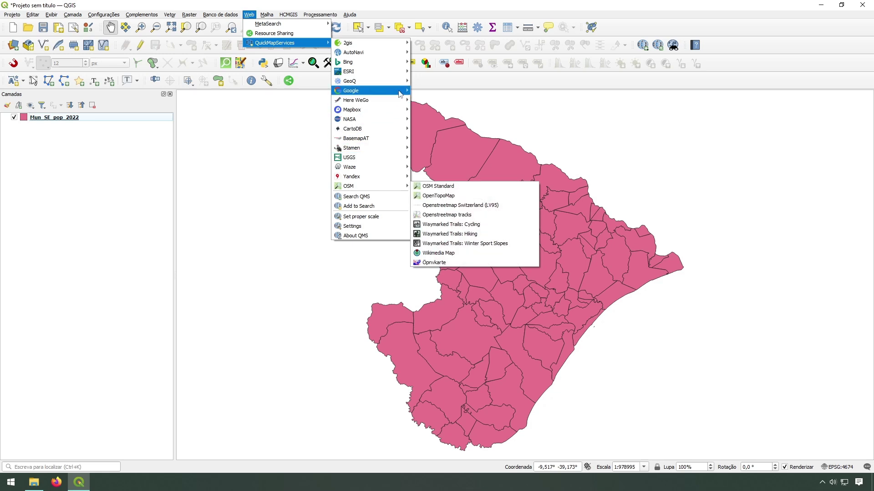
mouse_move(393, 91)
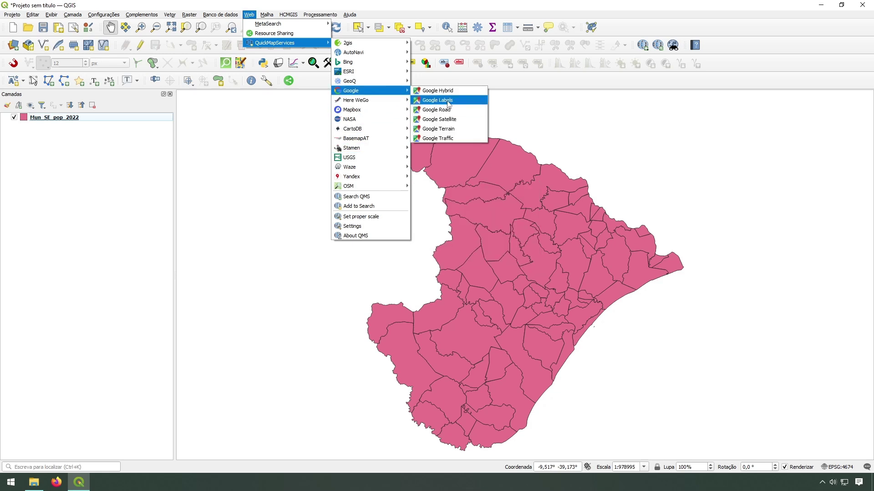
left_click(443, 120)
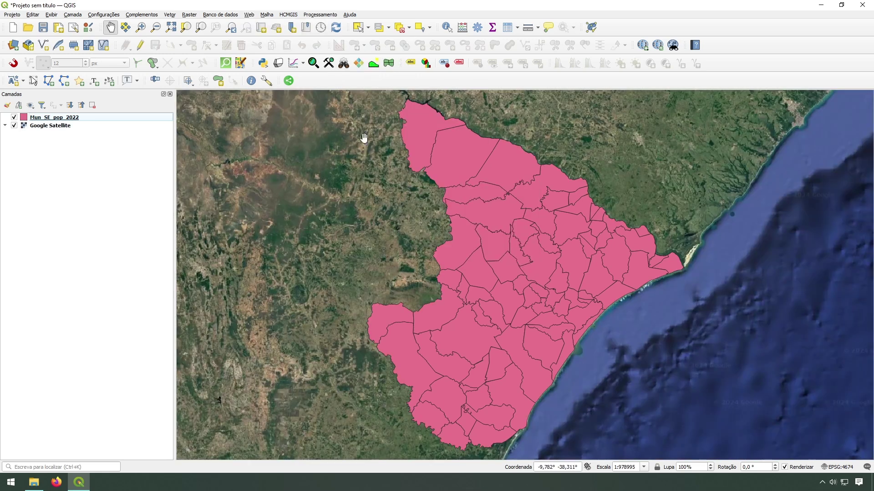
Toggle the visibility of the Mun_SE_pop_2022 layer to compare it with the satellite imagery, leaving it shown.
left_click(14, 117)
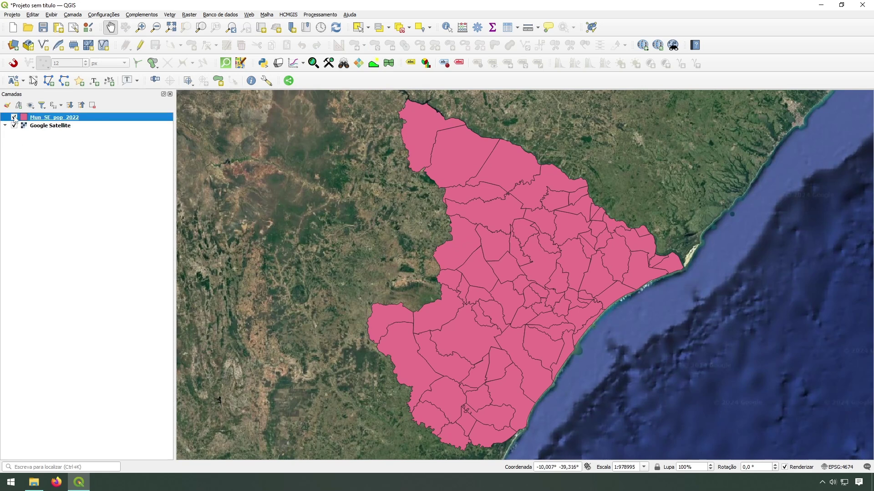
left_click(14, 117)
left_click(14, 117)
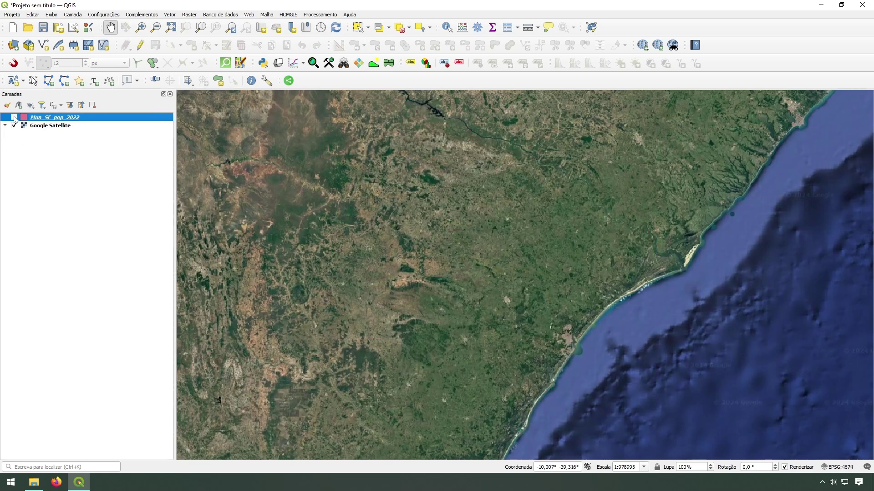
left_click(14, 117)
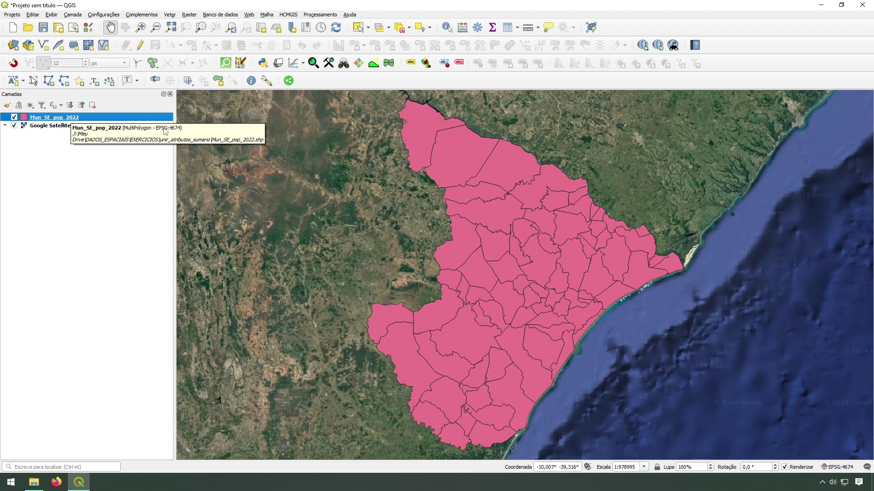
Open the attribute table of the Mun_SE_pop_2022 layer and move its window towards the middle of the map.
right_click(77, 119)
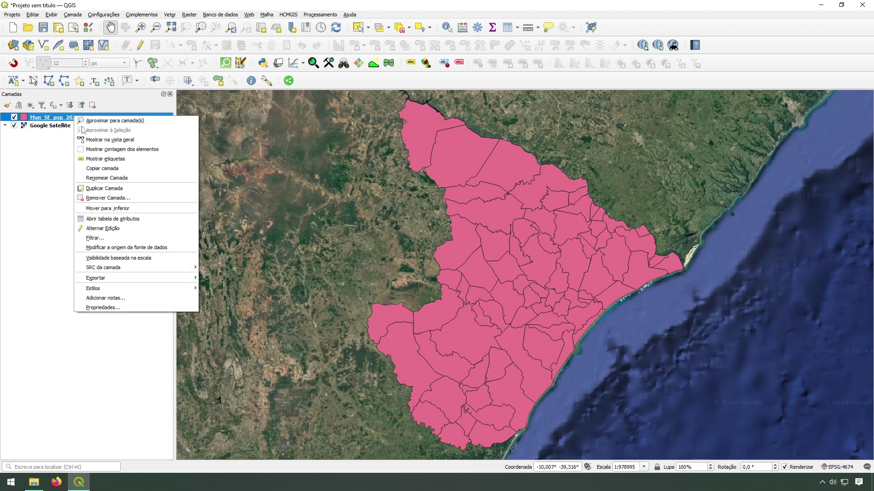
left_click(40, 217)
left_click(56, 117)
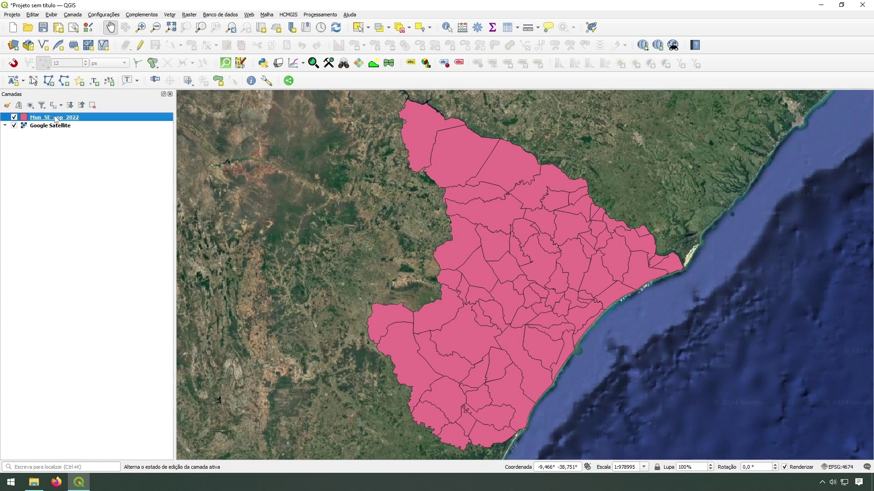
left_click(508, 30)
left_click(841, 5)
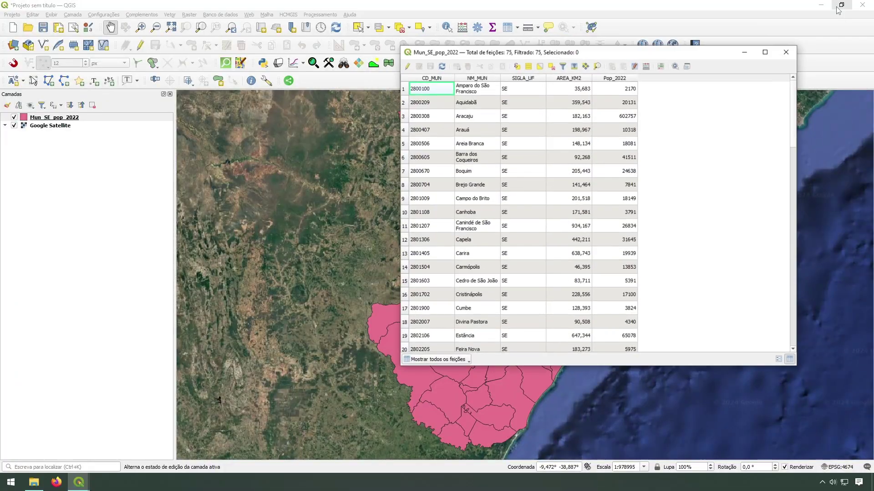
left_click_drag(619, 53, 472, 99)
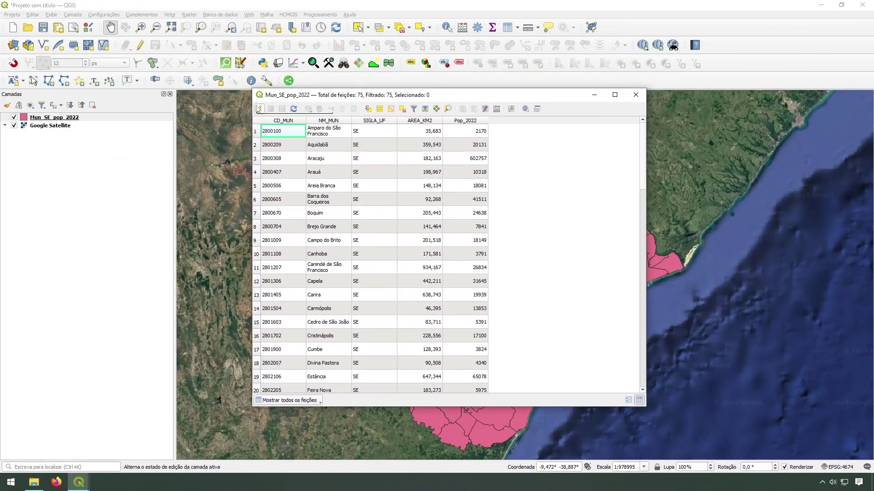
Enable editing for the attribute table and change the NM_MUN value of record 2800308 to ARACAJU.
left_click(258, 109)
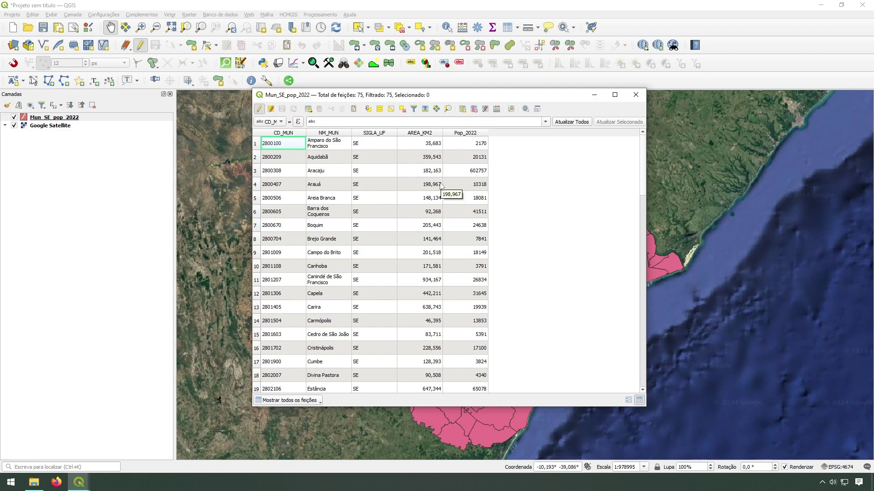
double_click(323, 187)
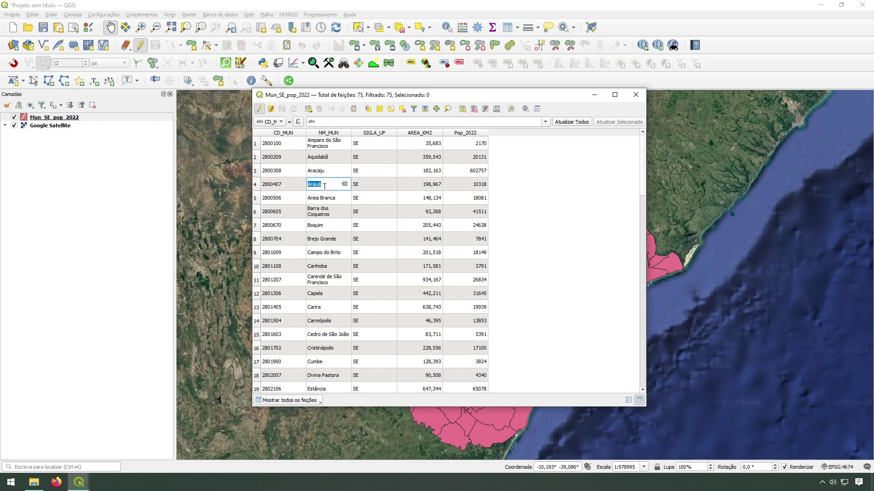
double_click(326, 170)
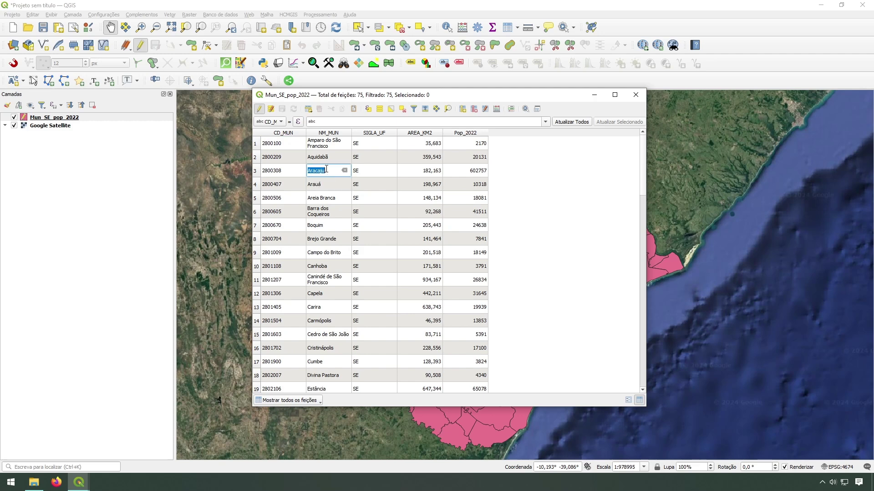
type("ARACAJU")
left_click(531, 216)
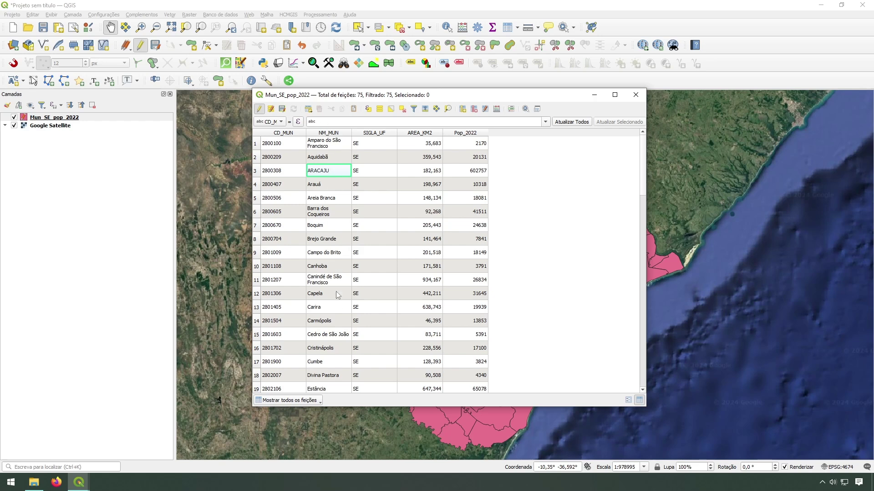
double_click(329, 172)
left_click(327, 172)
key("Return")
Open the Pop_2022 value of the Arauá record for editing and leave the cell without entering anything.
left_click(471, 185)
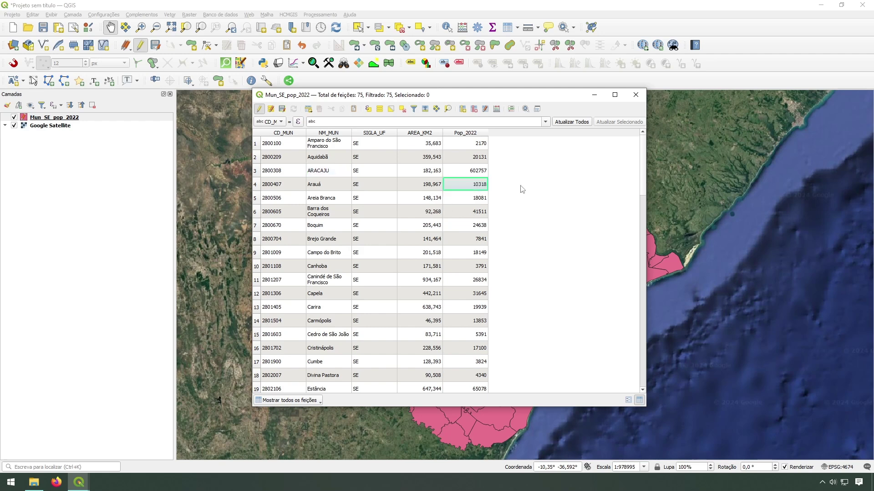
double_click(464, 186)
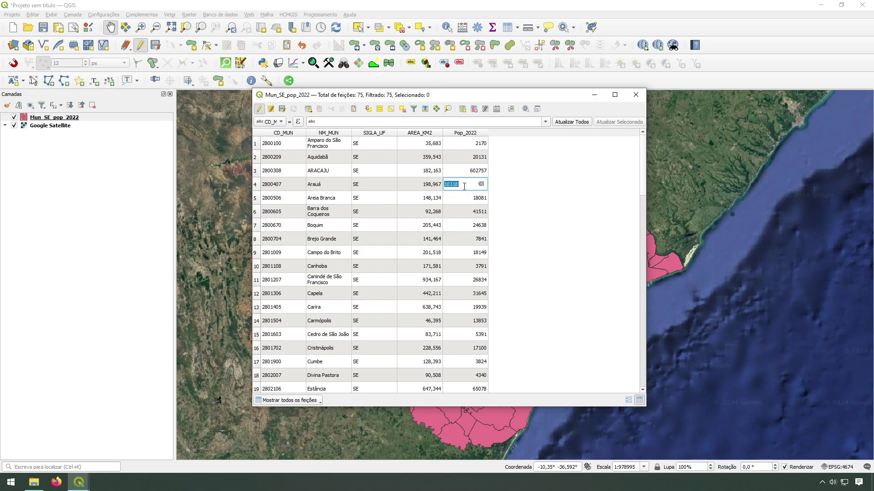
left_click(469, 184)
left_click(518, 210)
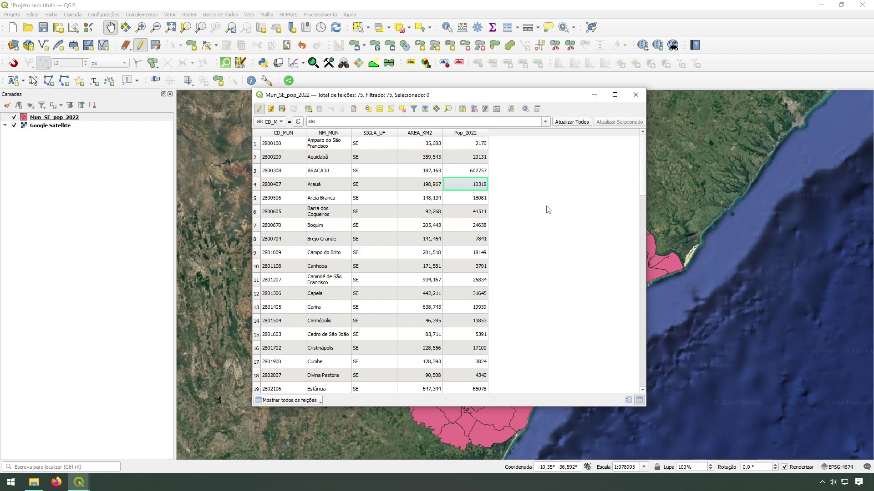
Examine the field types and lengths of Mun_SE_pop_2022 in its layer properties, and close the properties.
left_click(55, 119)
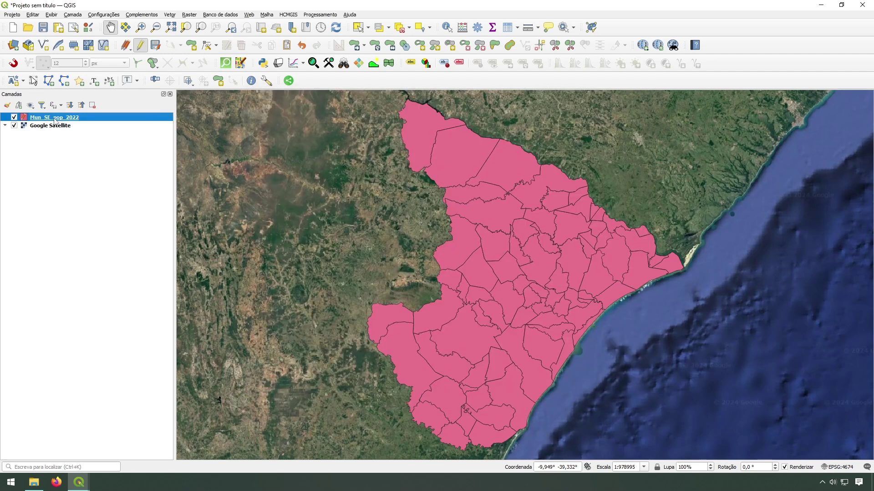
right_click(54, 120)
left_click(123, 328)
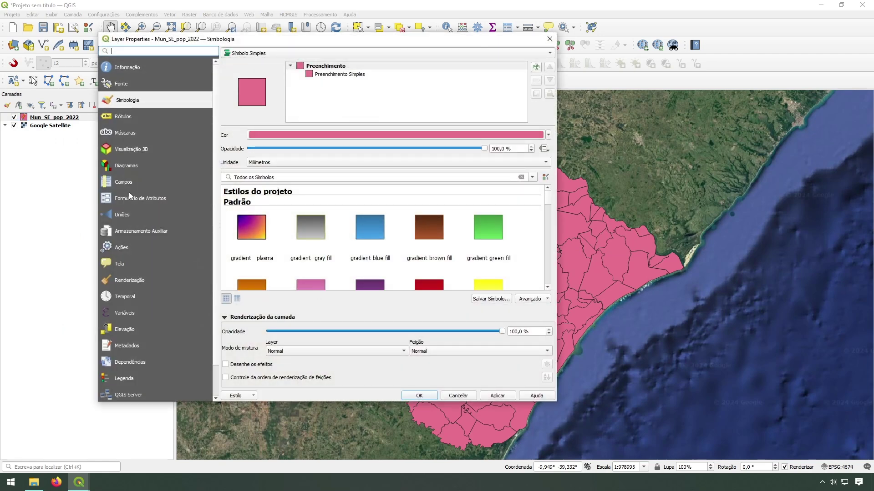
left_click(126, 183)
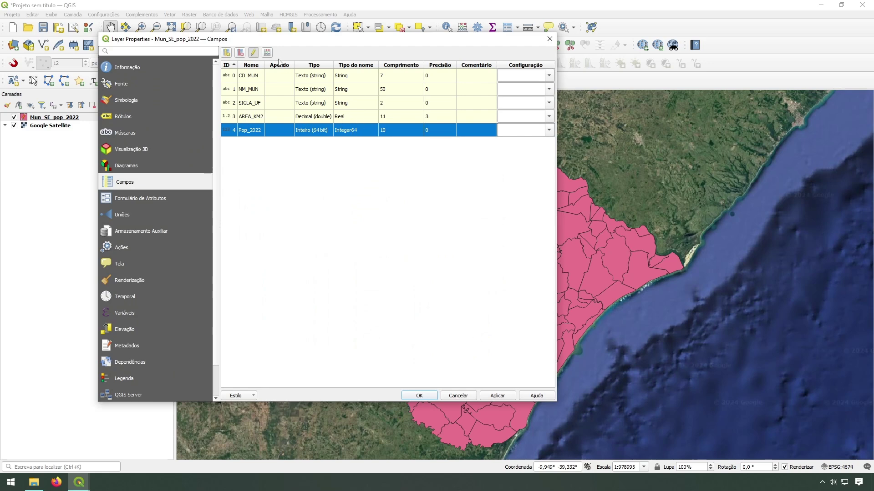
left_click(549, 39)
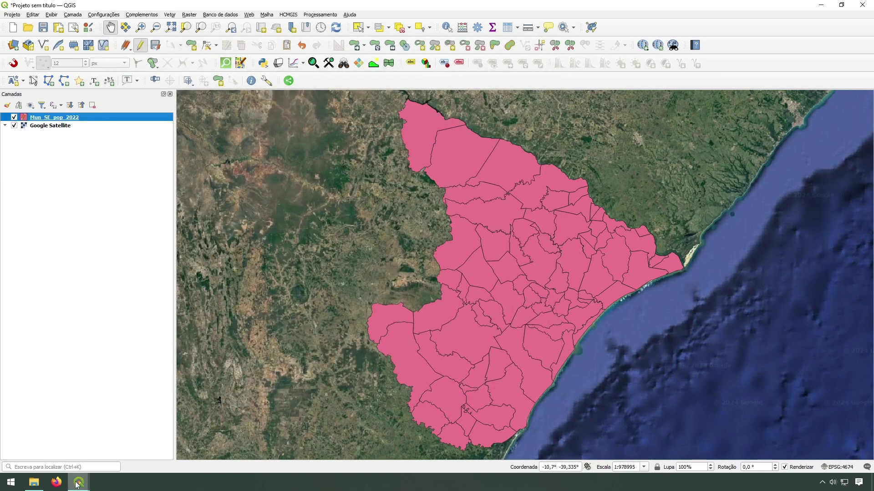
Return to the attribute table and add a field named Quan_praca, type Inteiro (32 bit), length 10.
mouse_move(78, 482)
left_click(123, 444)
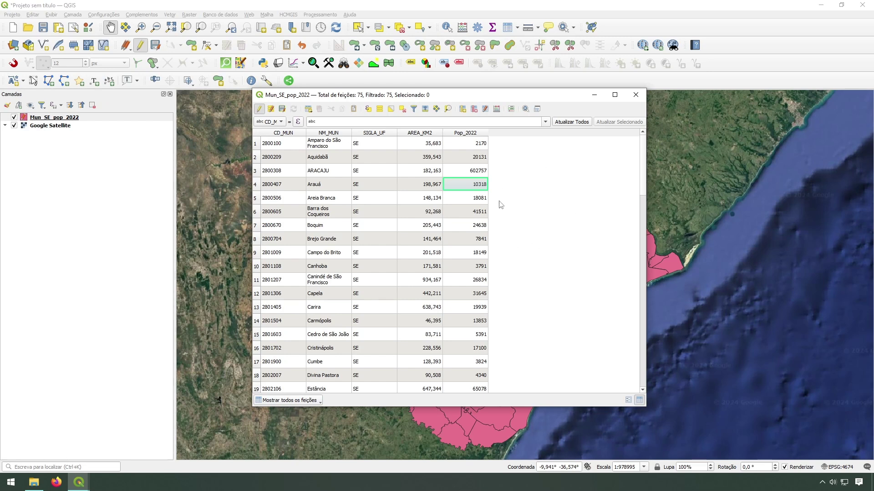
left_click(463, 109)
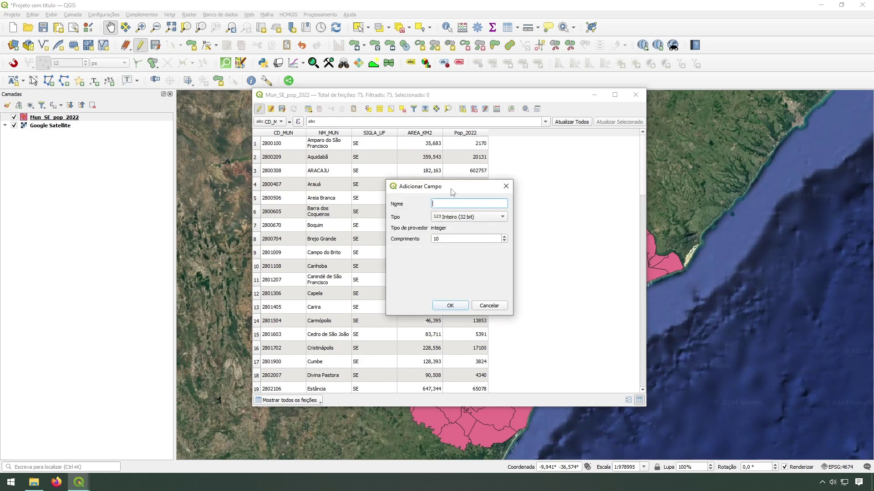
left_click_drag(473, 190, 635, 190)
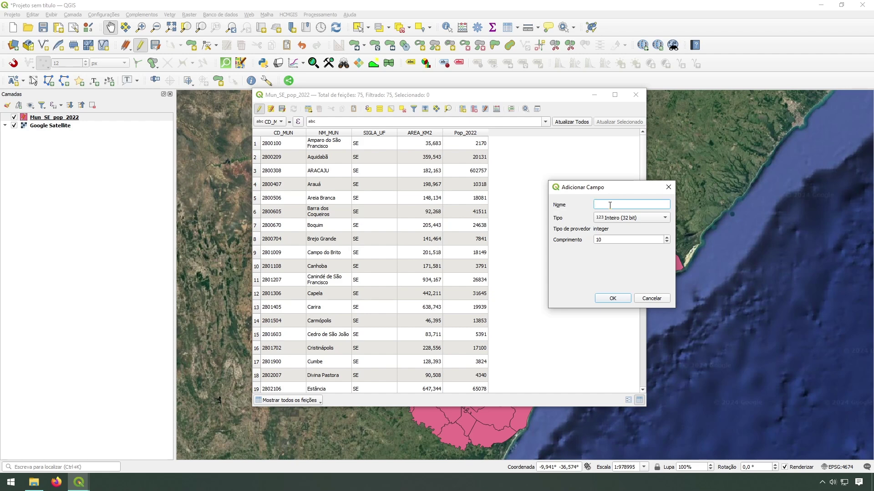
type("Q")
type("op")
type("po")
type("raca")
left_click(608, 218)
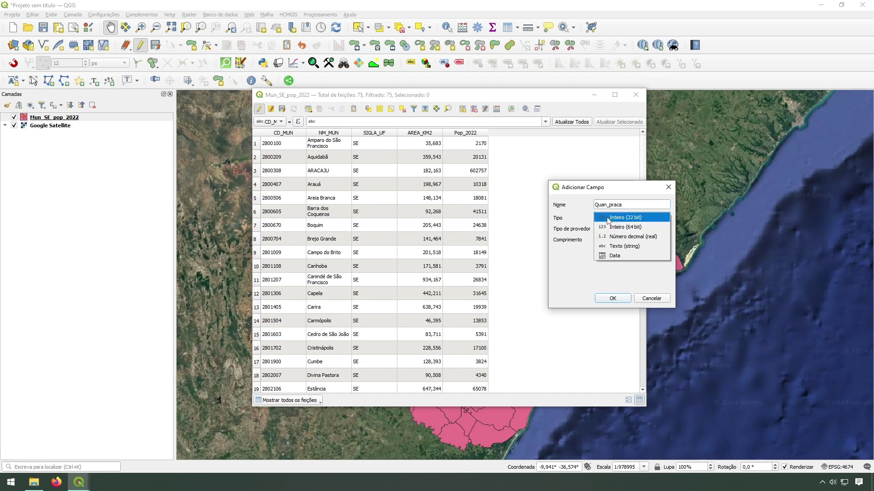
left_click(611, 218)
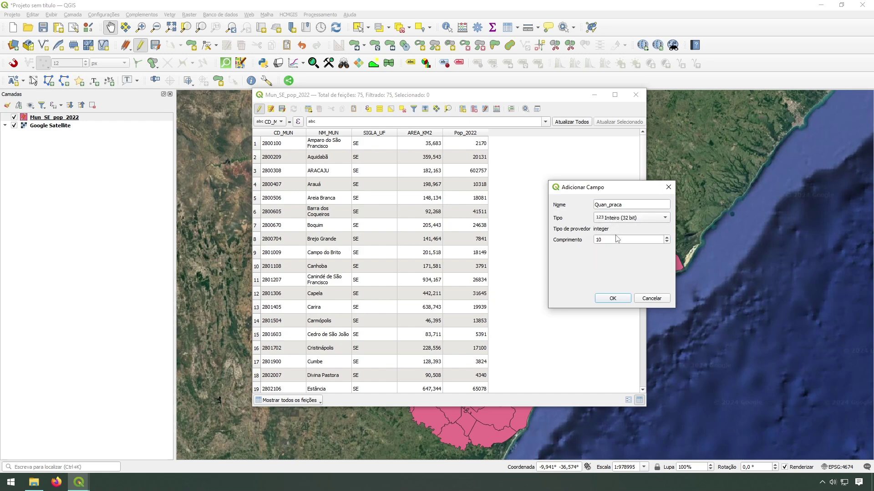
left_click(617, 238)
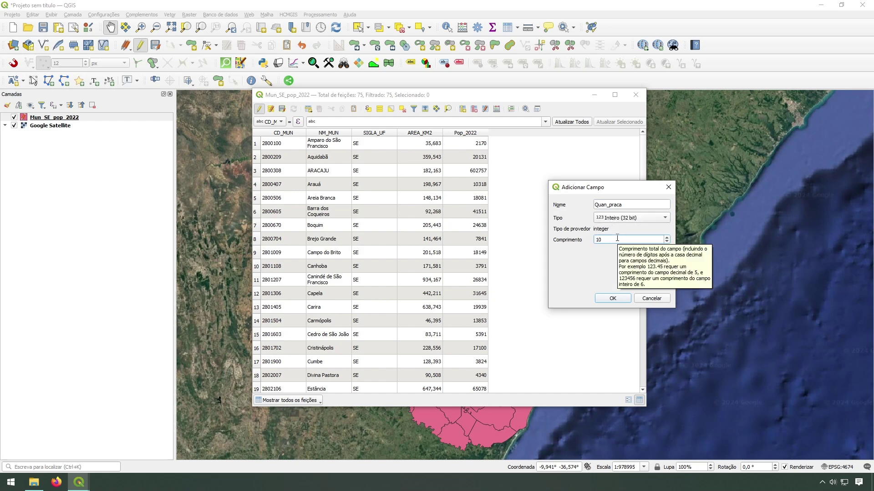
left_click(611, 299)
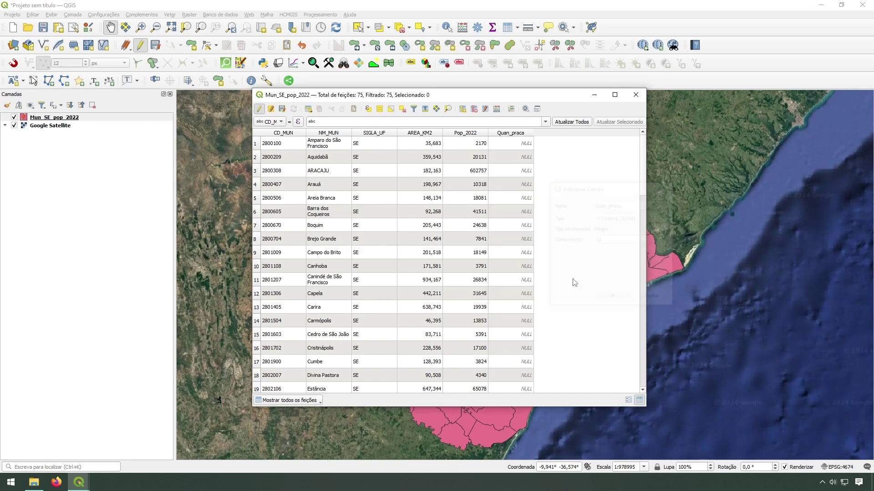
Select the ARACAJU record and set its Quan_praca value to 100.
left_click(256, 171)
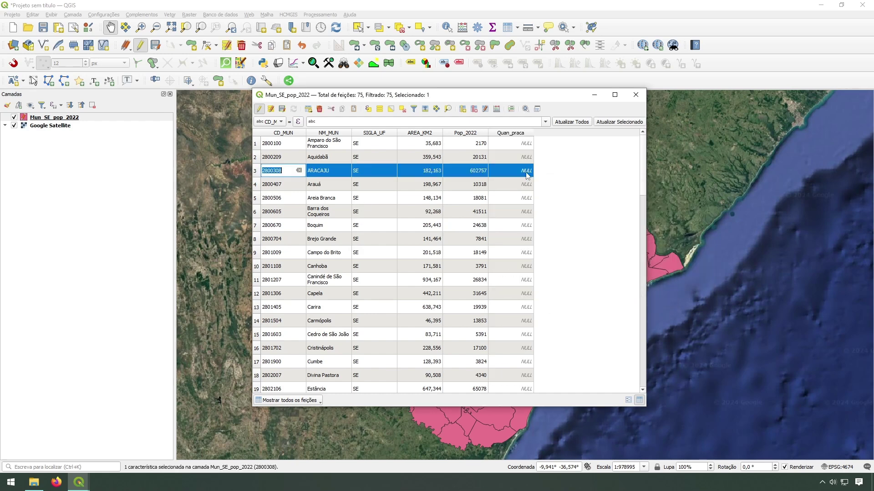
double_click(502, 171)
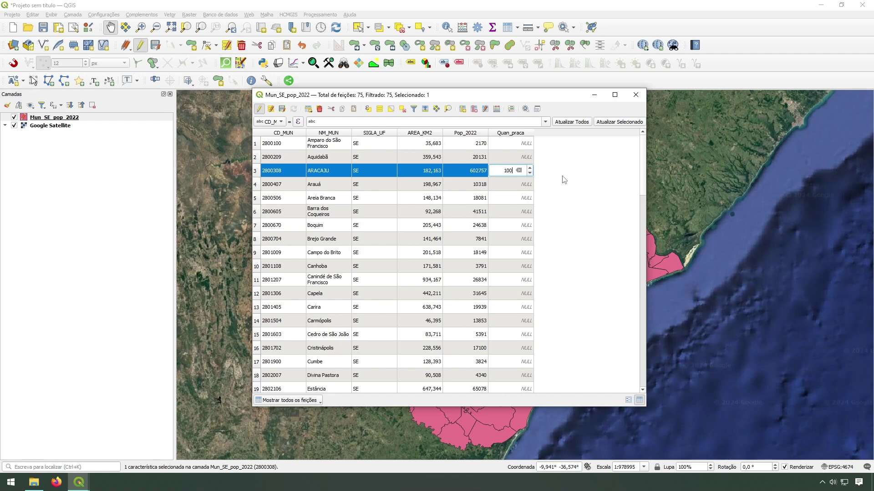
key("Return")
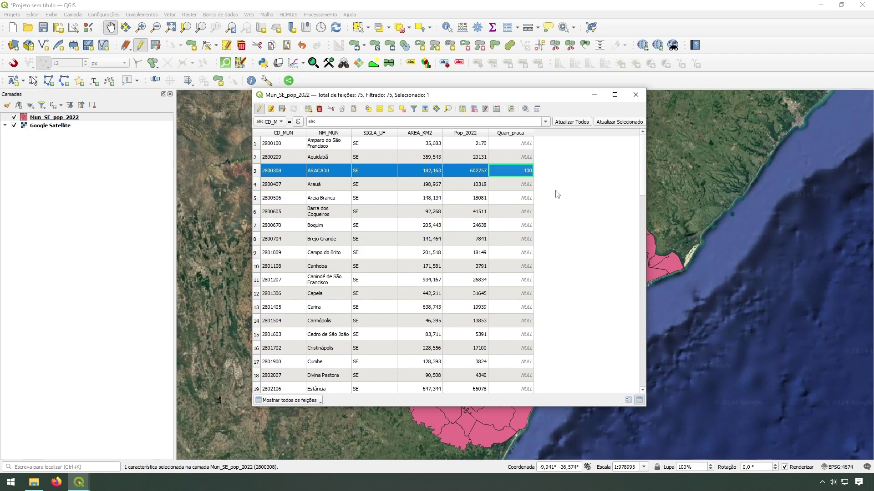
Set the Quan_praca value of the Capela record to 10, invert the record selection once and clear it.
double_click(260, 296)
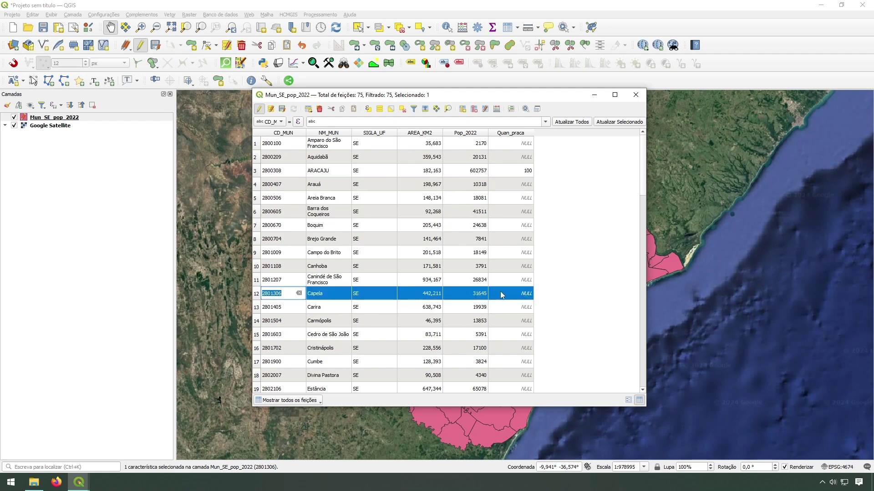
left_click_drag(494, 99, 327, 85)
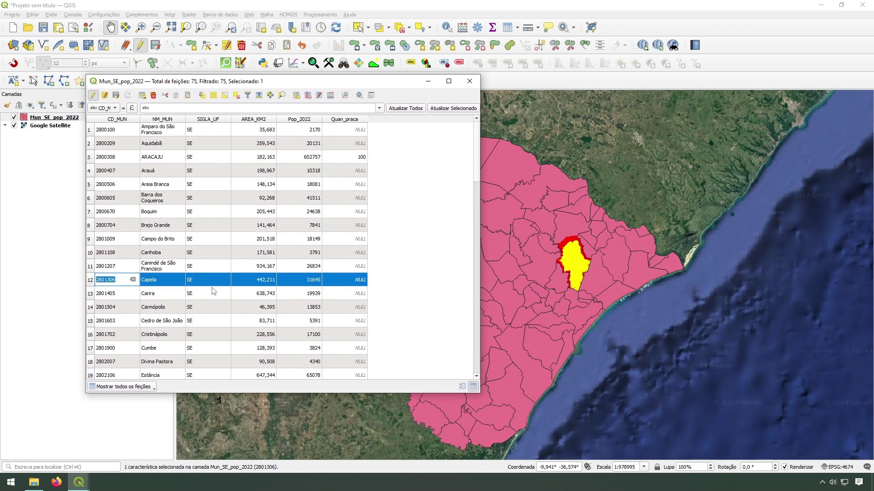
double_click(327, 286)
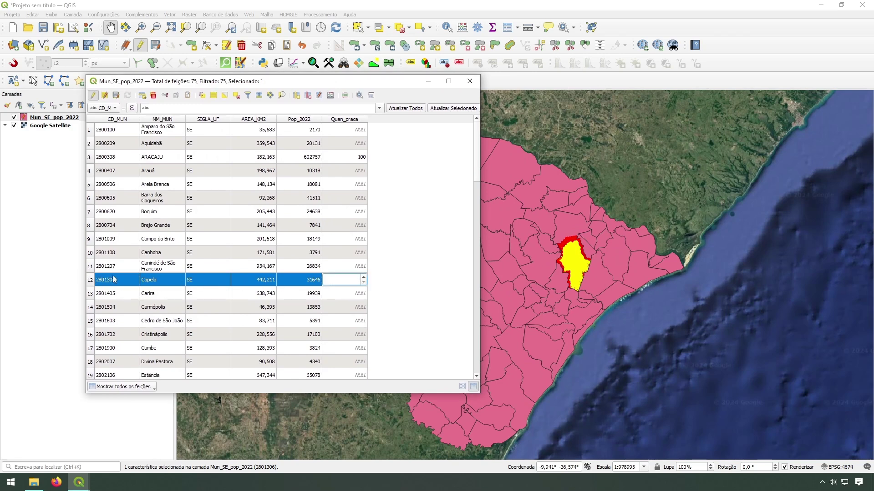
left_click(330, 284)
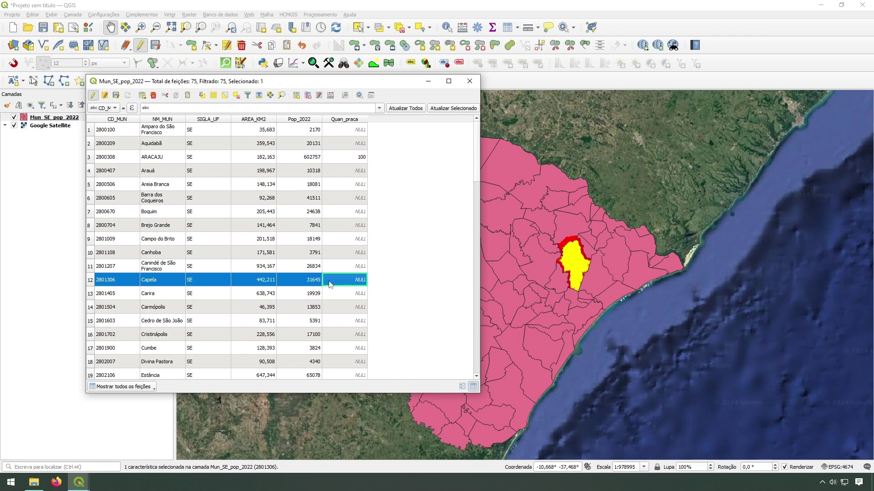
double_click(333, 280)
type("10")
key("Return")
left_click(225, 96)
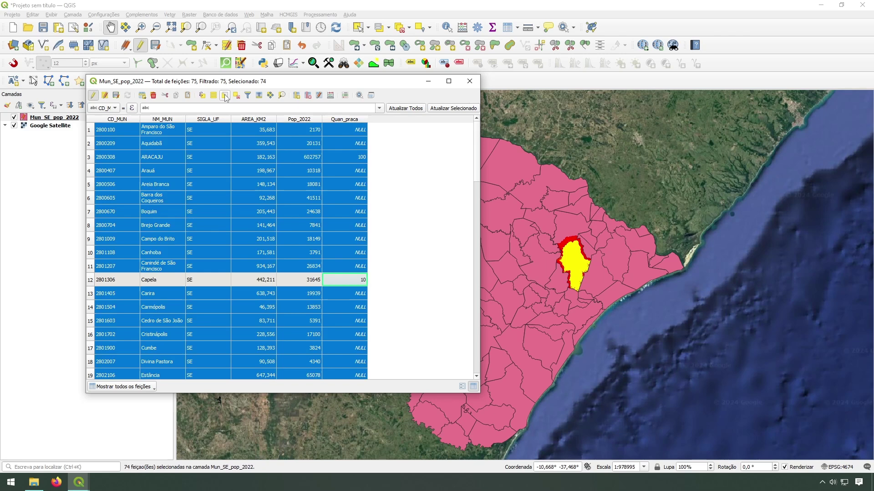
left_click(236, 96)
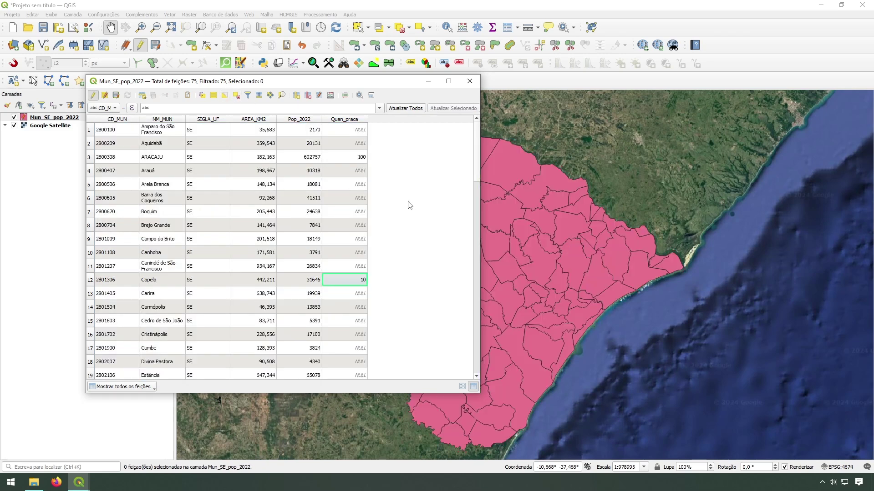
left_click(331, 97)
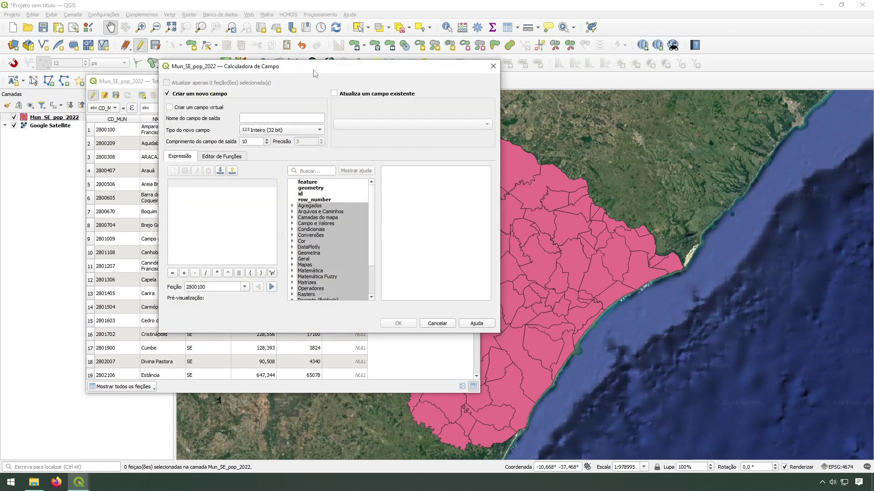
left_click_drag(315, 73, 604, 91)
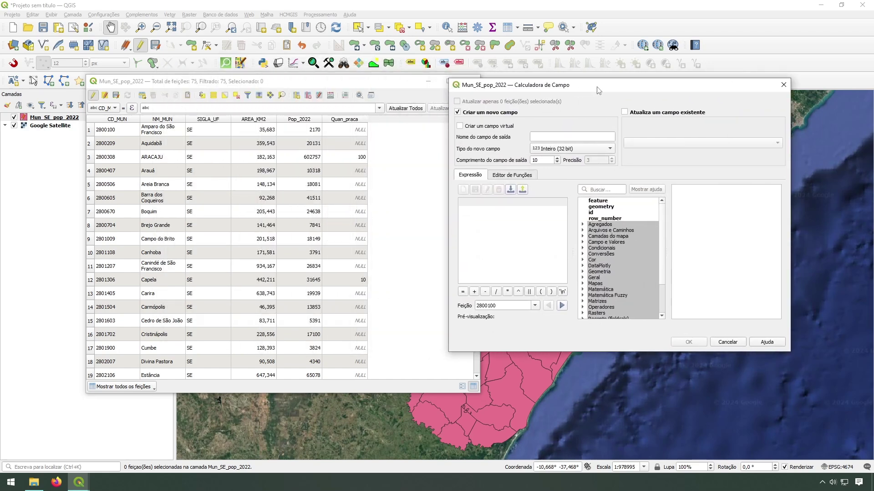
left_click(783, 85)
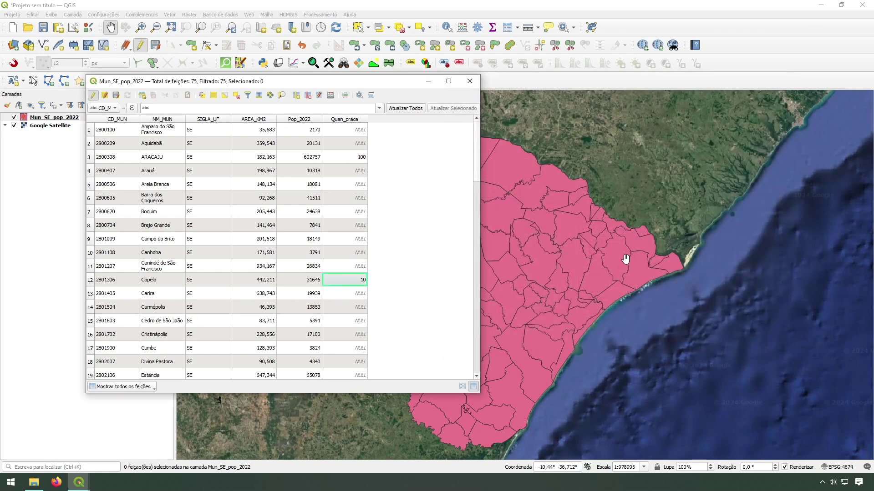
Select seven coastal municipalities together on the map, from Brejo Grande in the northeast down to Estância in the south.
left_click(358, 27)
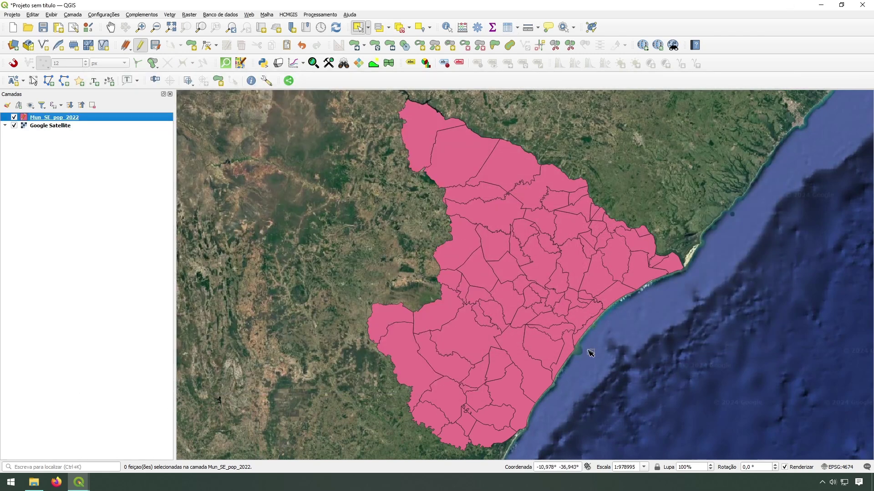
scroll(567, 364, "up", 1)
left_click(566, 352)
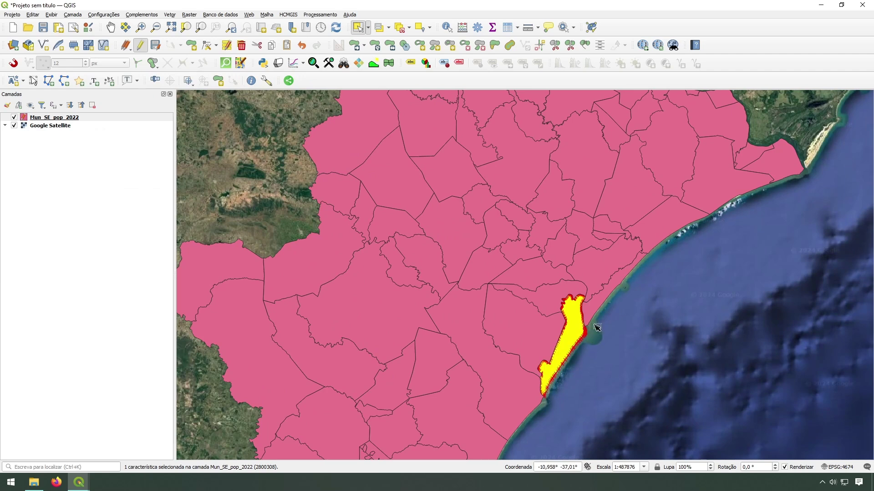
left_click(606, 300, "shift")
left_click(655, 237, "shift")
left_click(737, 195, "shift")
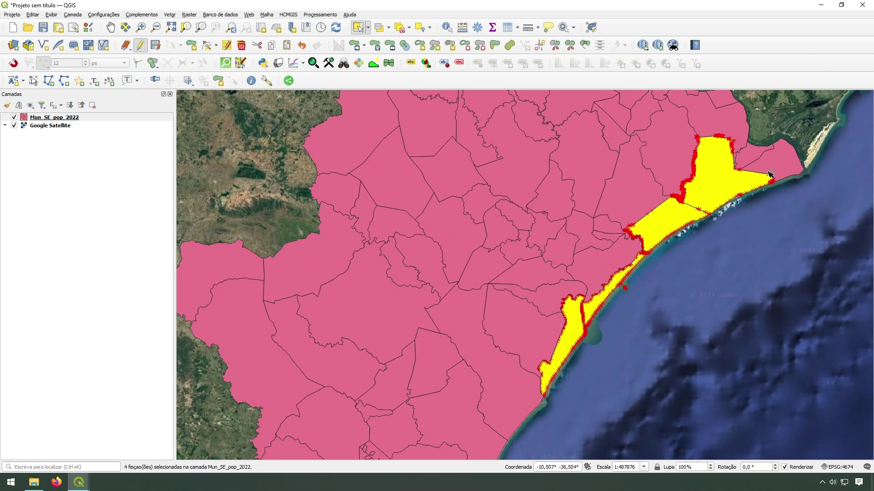
left_click(773, 171, "shift")
scroll(582, 244, "down", 1)
left_click(530, 291, "shift")
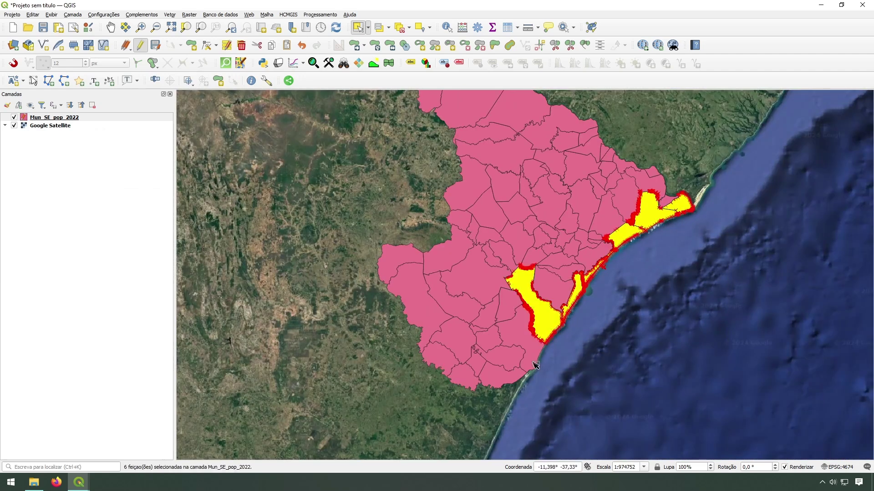
left_click(523, 360, "shift")
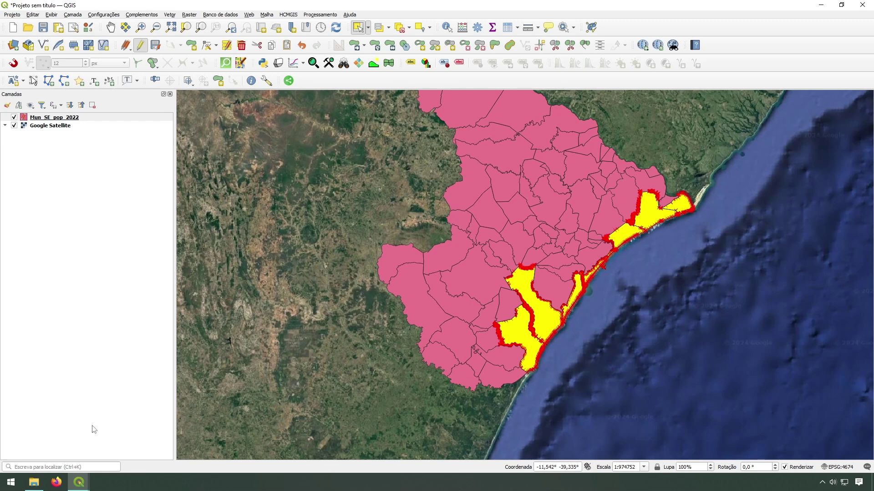
Return to the attribute table and set the field calculator to update the existing field Quan_praca.
mouse_move(82, 483)
left_click(128, 452)
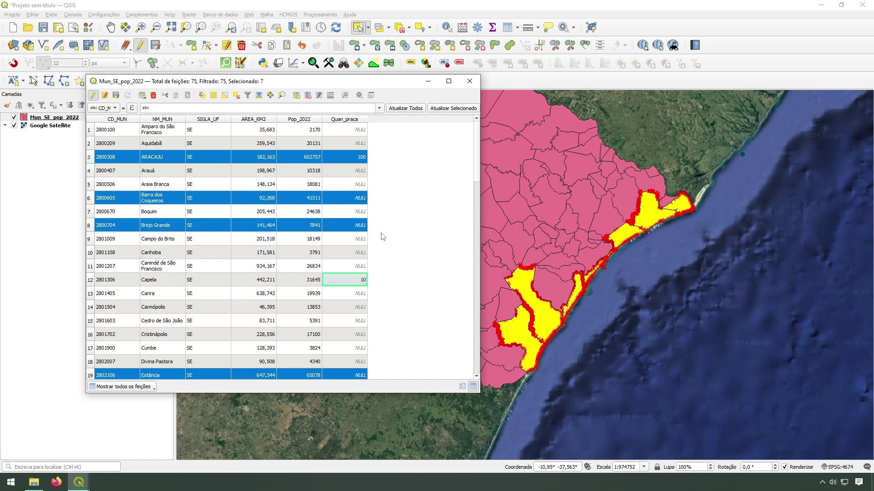
left_click(335, 97)
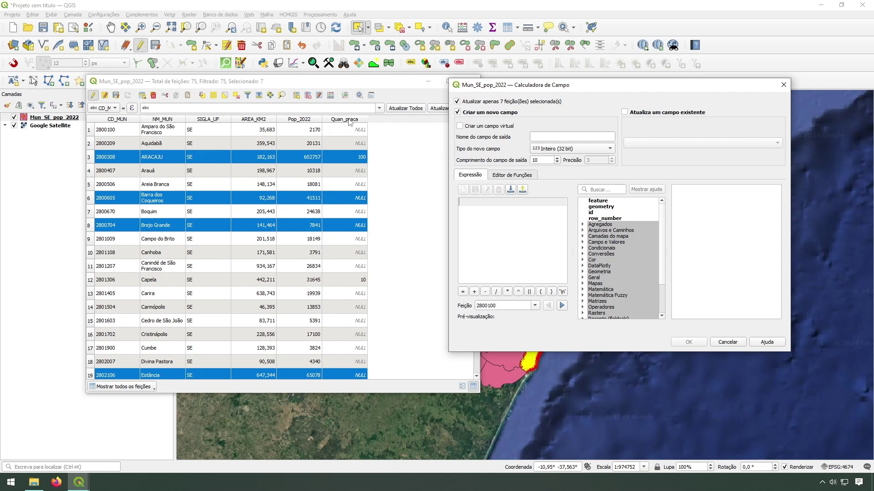
left_click(670, 113)
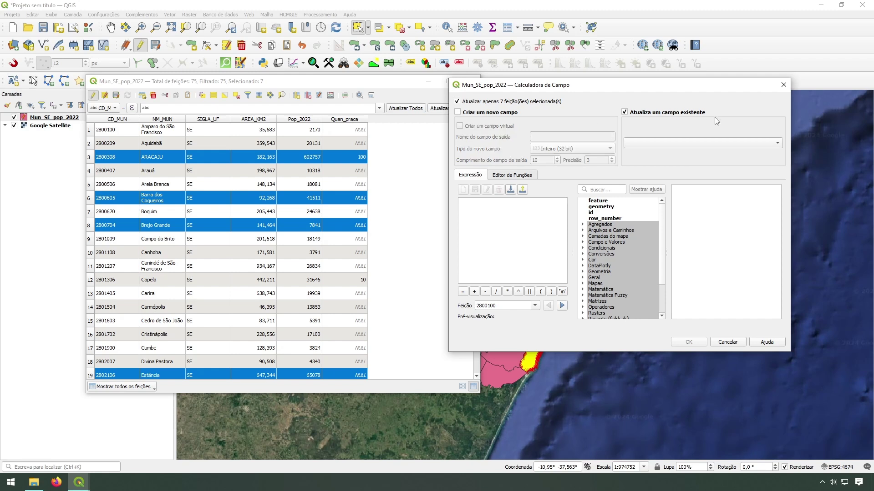
left_click(668, 113)
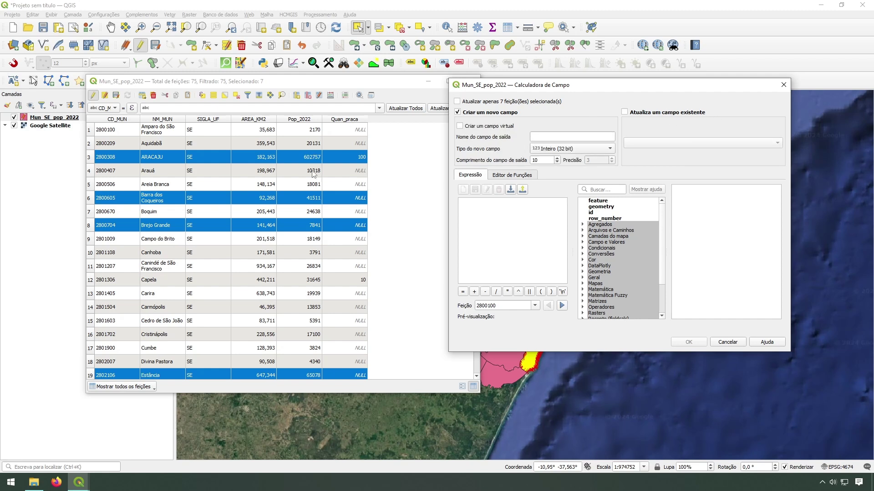
left_click(543, 137)
left_click(648, 114)
left_click(654, 143)
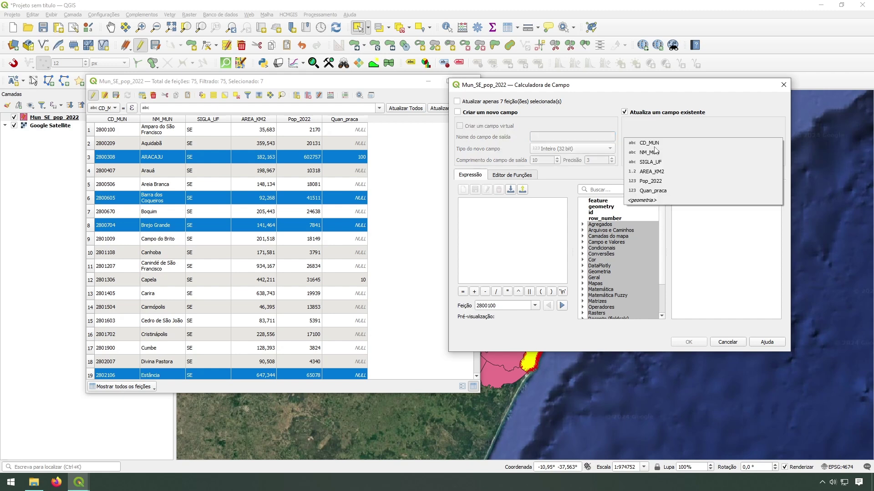
left_click(659, 193)
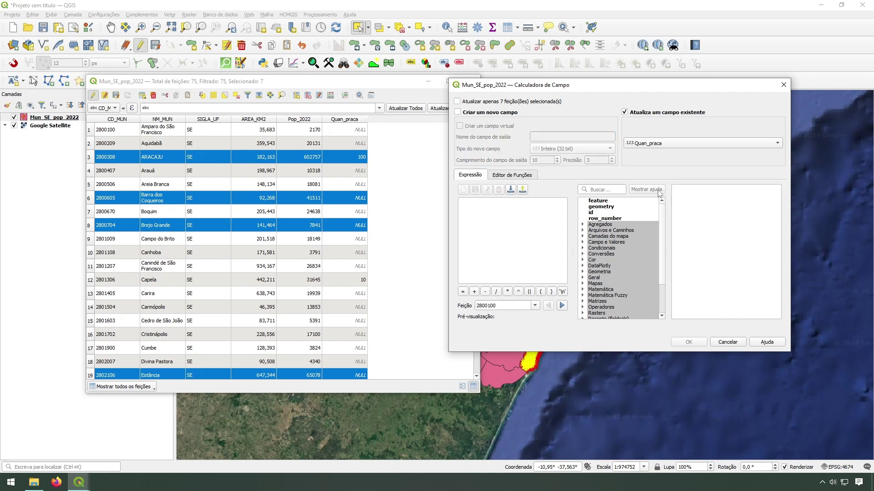
Enter the expression 100, limit the update to the selected features, and apply the calculation.
left_click(511, 230)
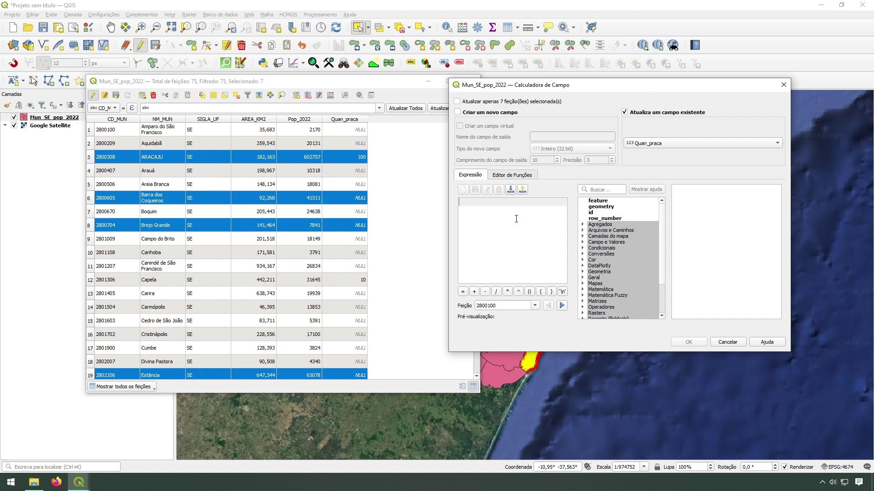
type("100")
type("'100")
type("'")
key("BackSpace")
key("BackSpace")
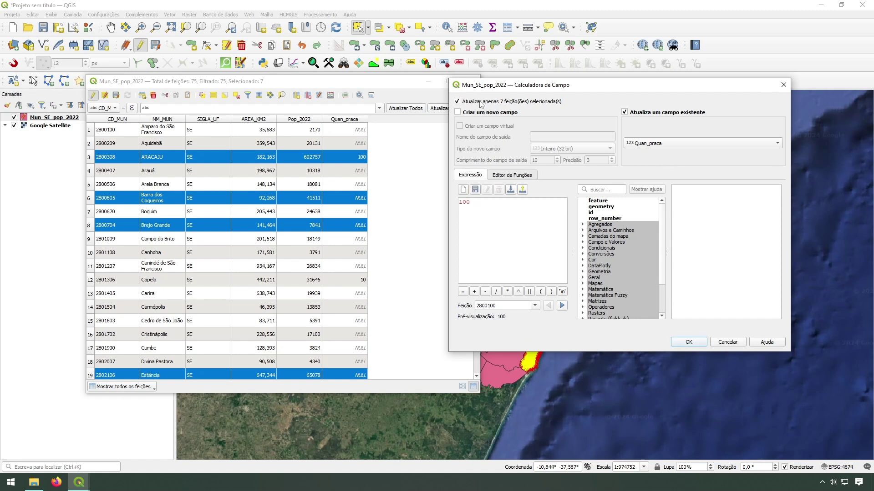
left_click(504, 215)
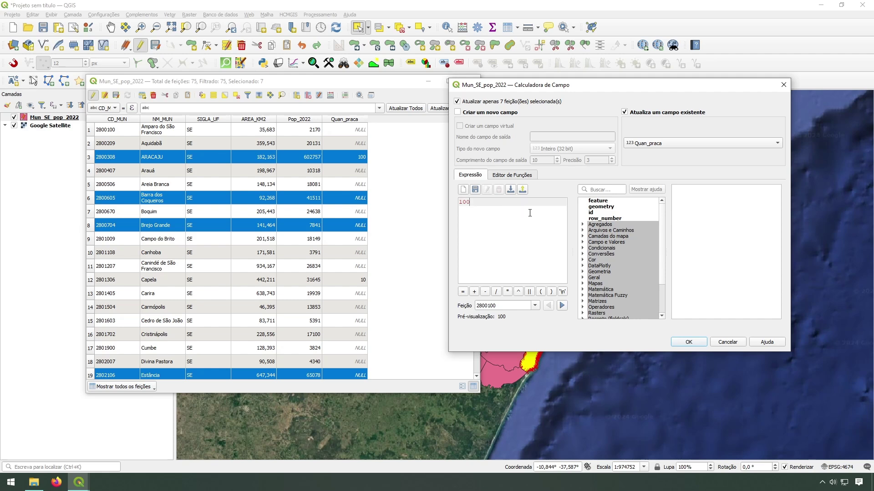
left_click(688, 342)
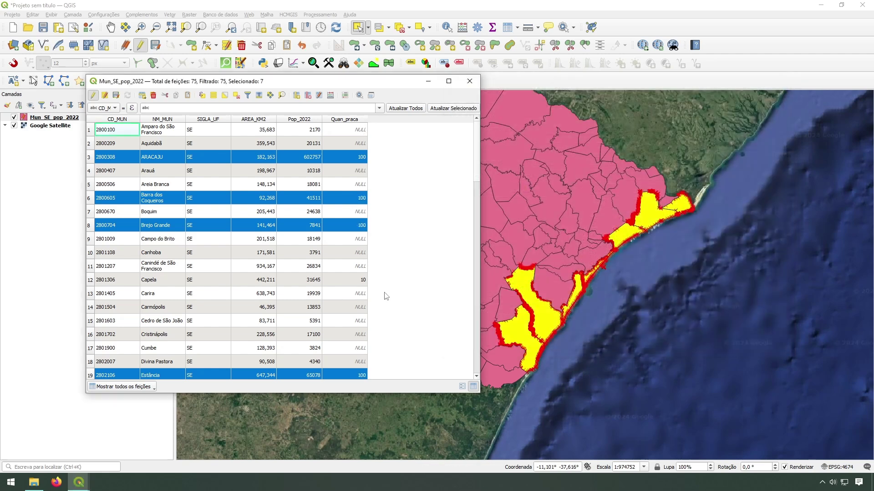
Look through the calculated records and try to update the selected ones from the quick field calculation bar without an expression.
scroll(466, 184, "down", 5)
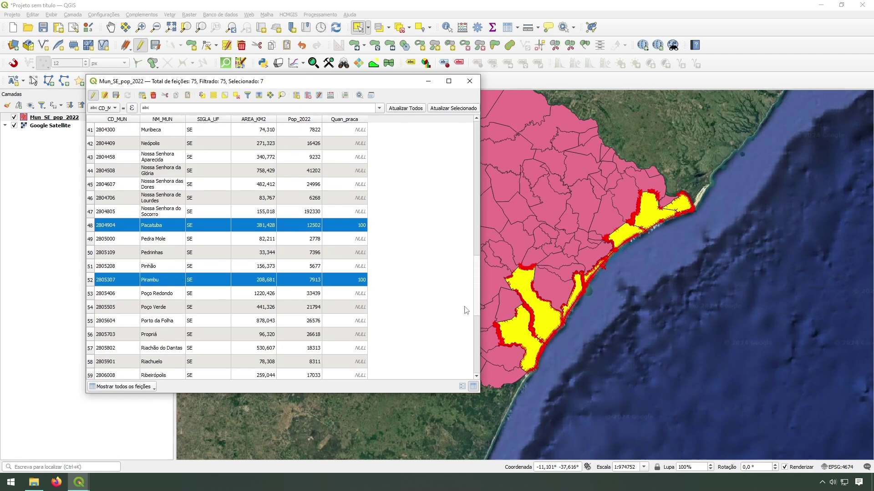
left_click(454, 107)
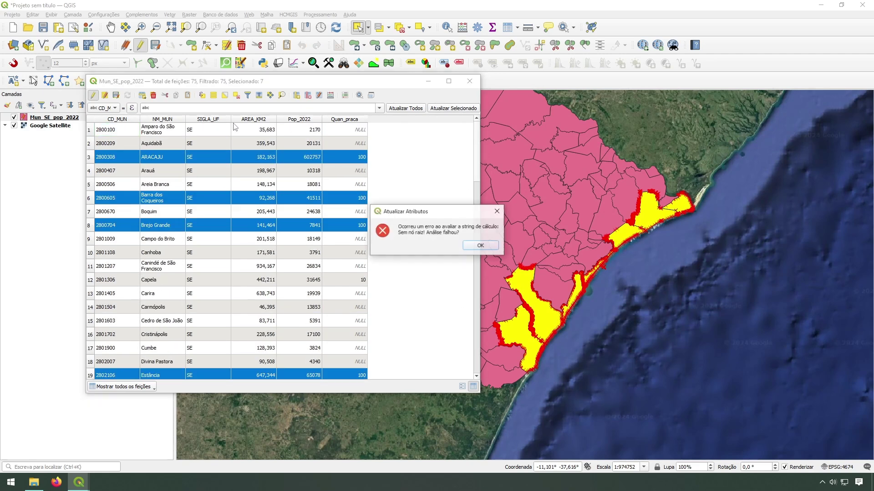
left_click(480, 246)
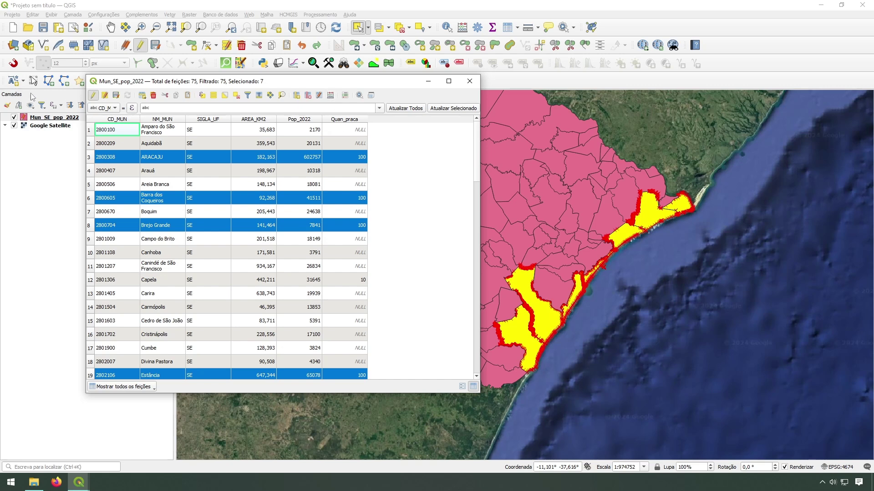
Examine the field types and lengths of Mun_SE_pop_2022, including Quan_praca, in its layer properties and return to the attribute table.
right_click(39, 114)
left_click(68, 325)
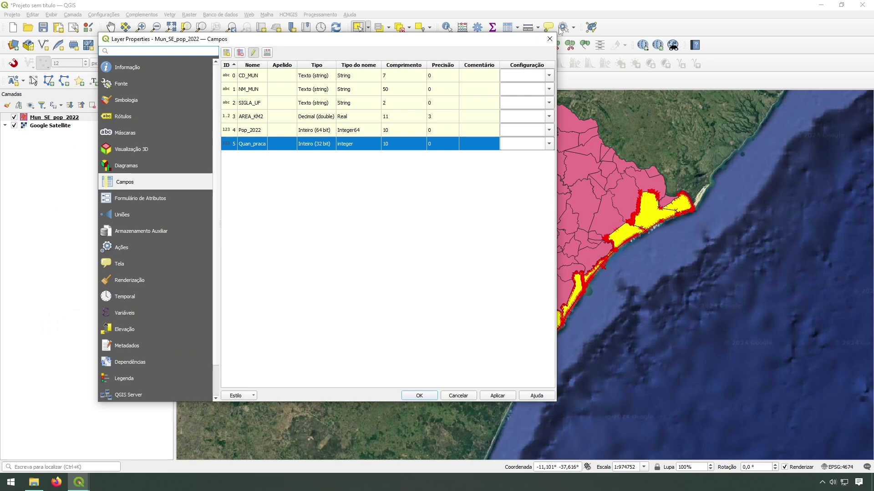
left_click(550, 39)
mouse_move(80, 489)
left_click(134, 444)
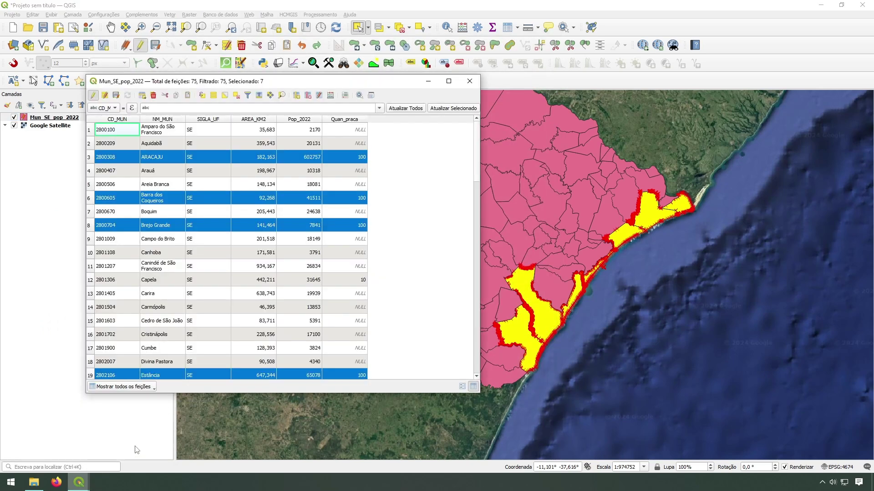
Save the edits to Mun_SE_pop_2022, end its editing mode, close the attribute table, and clear the feature selection.
left_click(116, 96)
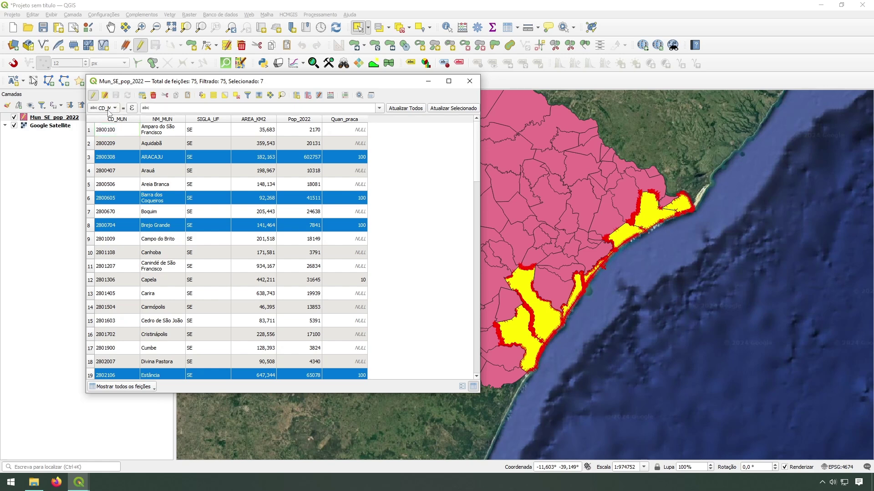
left_click(93, 95)
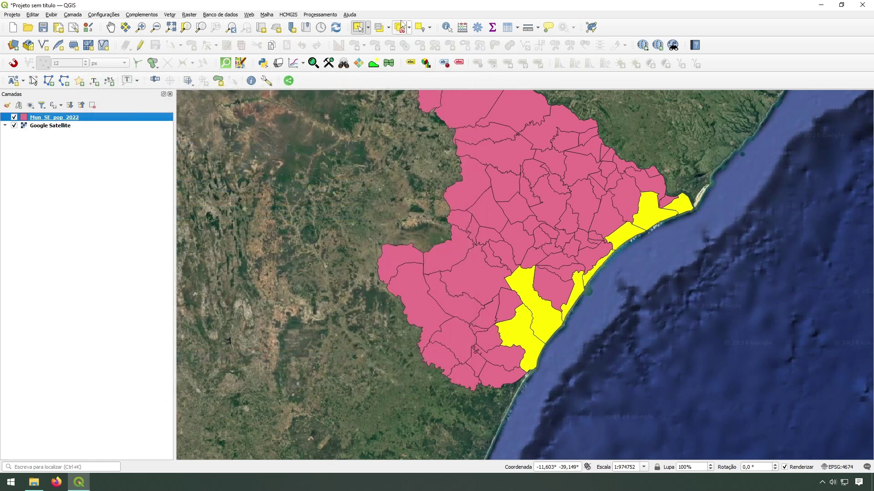
left_click(469, 81)
left_click(399, 28)
Reopen the Mun_SE_pop_2022 attribute table, select four adjoining municipalities near the northeastern coast on the map, and return to the table.
right_click(67, 117)
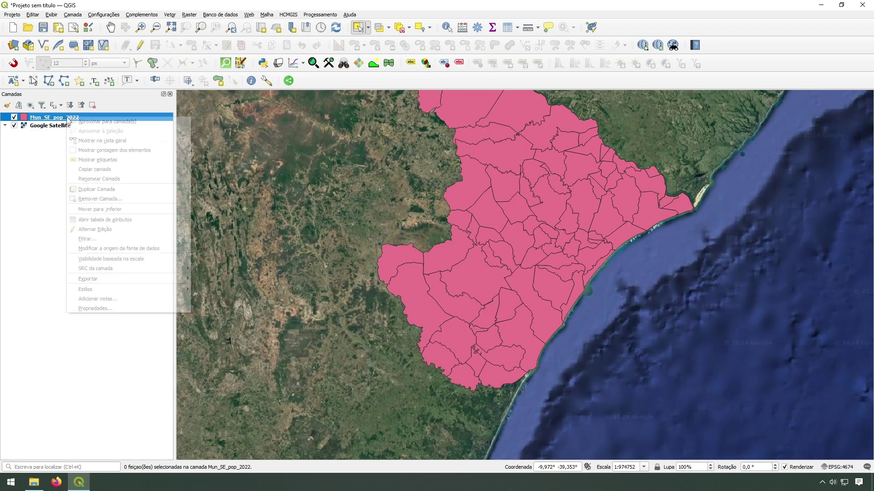
left_click(119, 220)
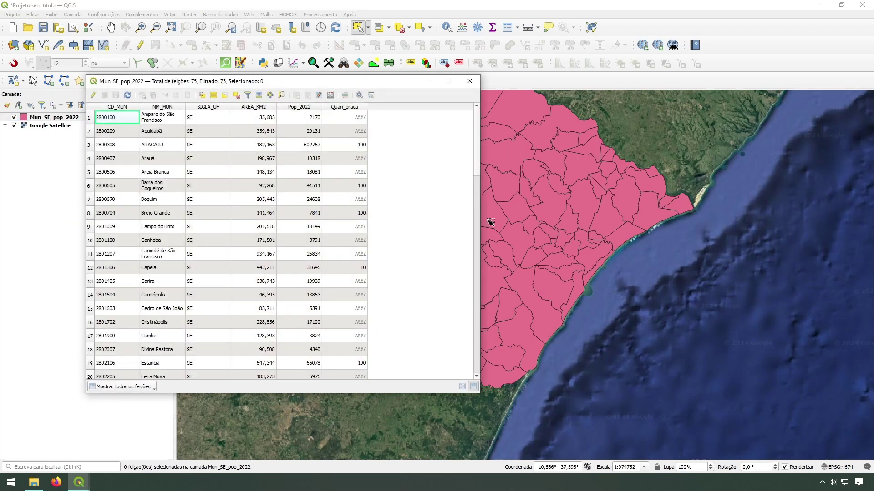
left_click_drag(487, 223, 612, 226)
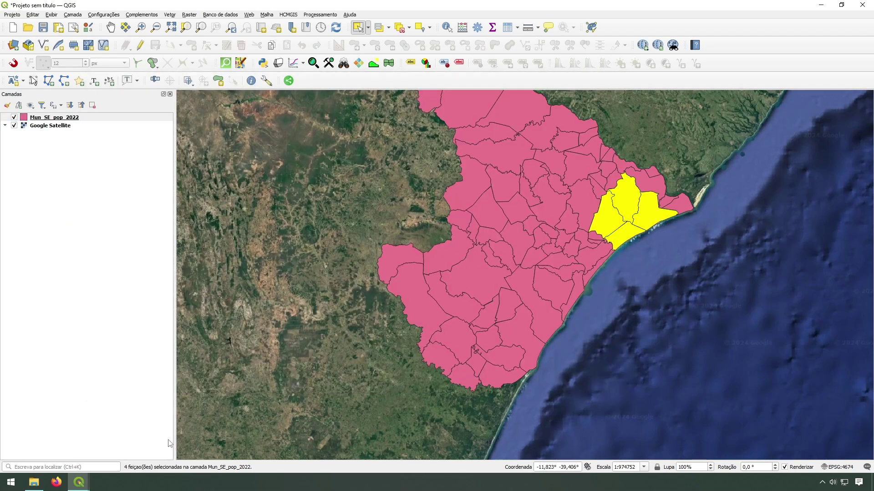
left_click(79, 482)
left_click(150, 439)
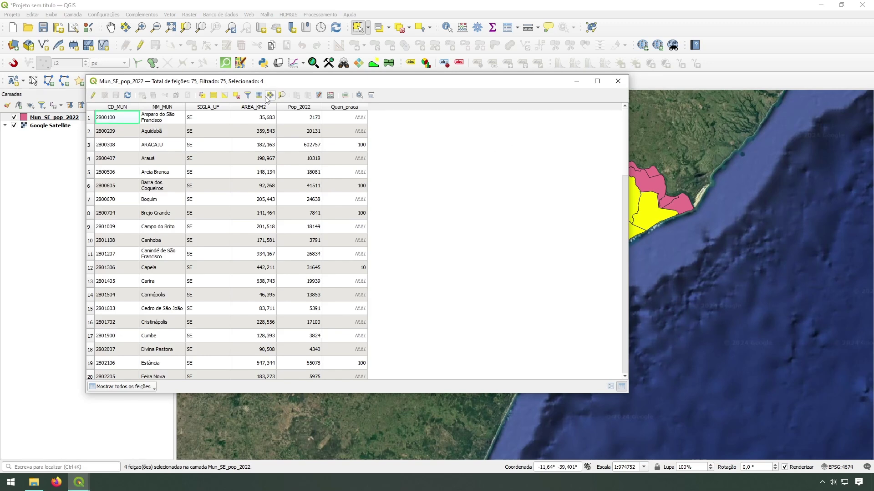
Clear the feature selection and sort the attribute table by Quan_praca in descending order.
left_click(236, 95)
left_click(344, 108)
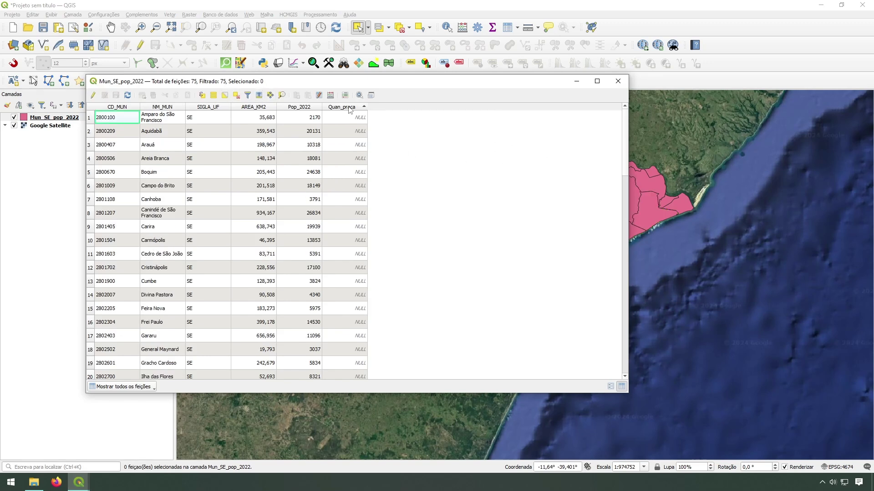
left_click(350, 107)
Narrow the attribute table to expose the map, clear the selected ARACAJU record, and enable editing of Mun_SE_pop_2022.
left_click_drag(90, 203, 91, 132)
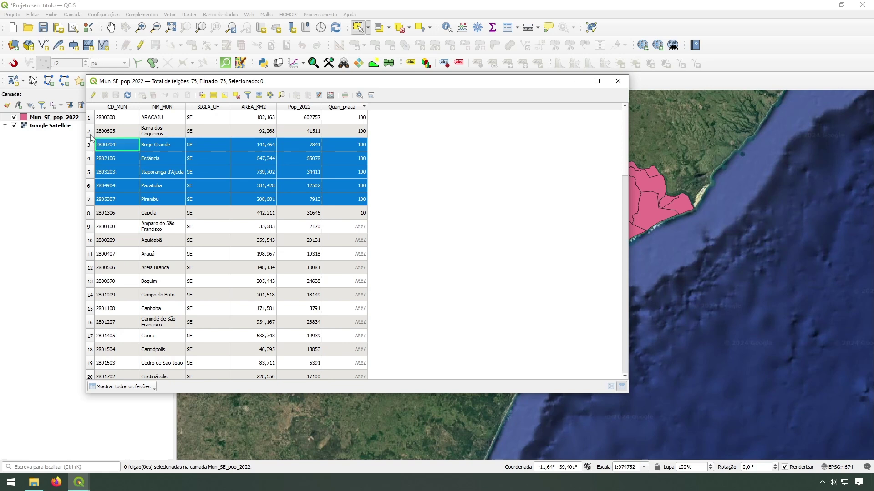
left_click(129, 122)
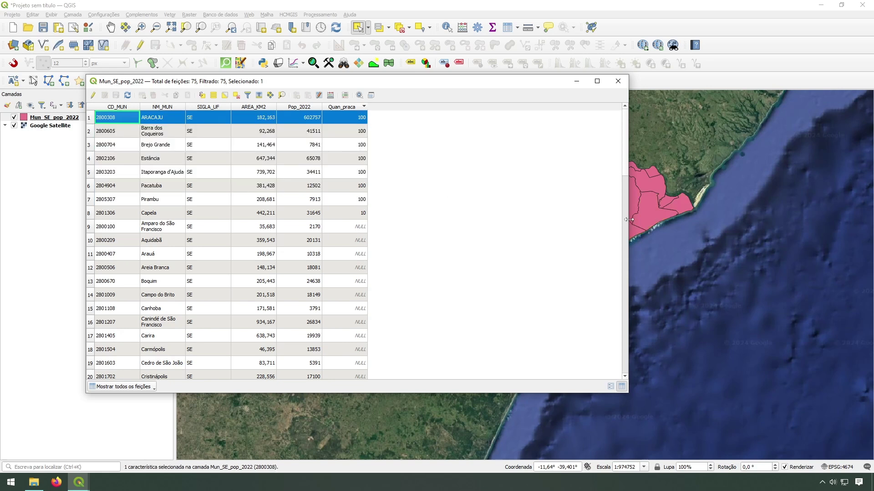
left_click_drag(629, 220, 529, 206)
left_click(236, 95)
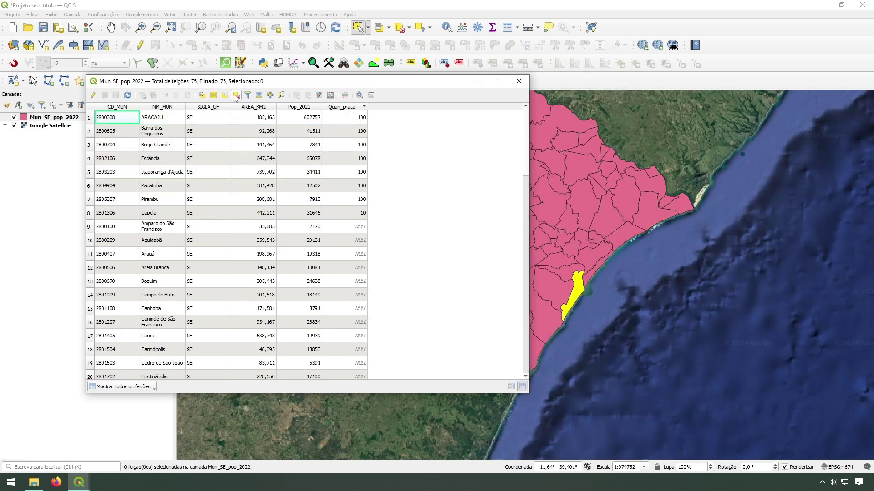
left_click(92, 95)
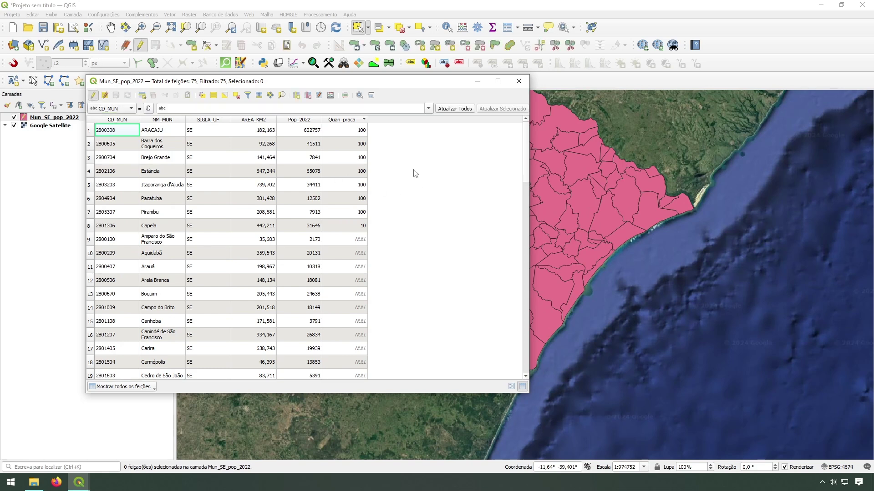
Delete the AREA_KM2 field from Mun_SE_pop_2022.
left_click(307, 95)
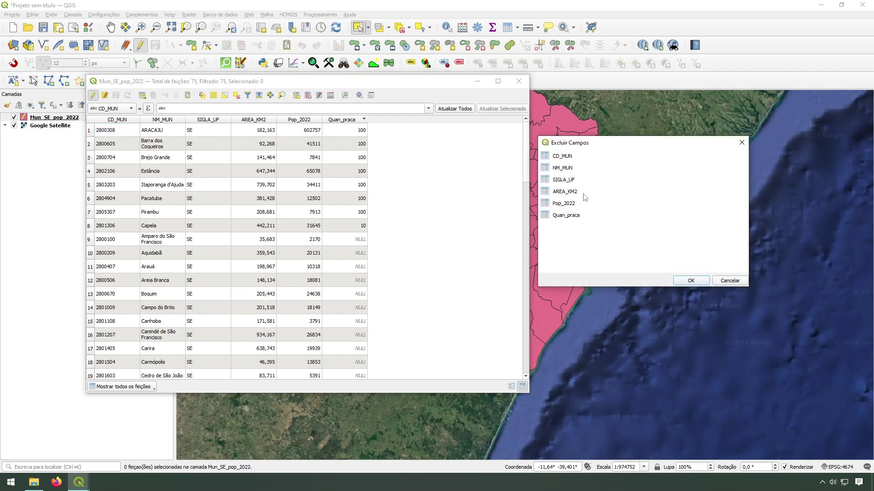
left_click(563, 193)
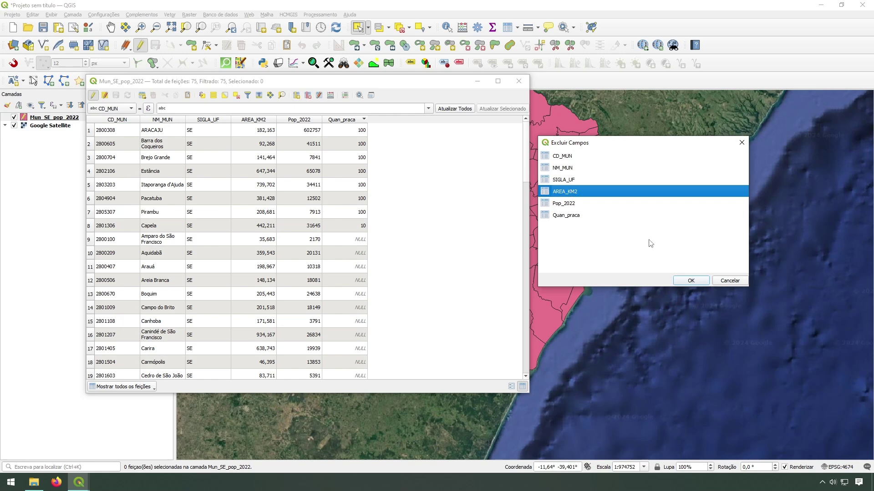
left_click(691, 281)
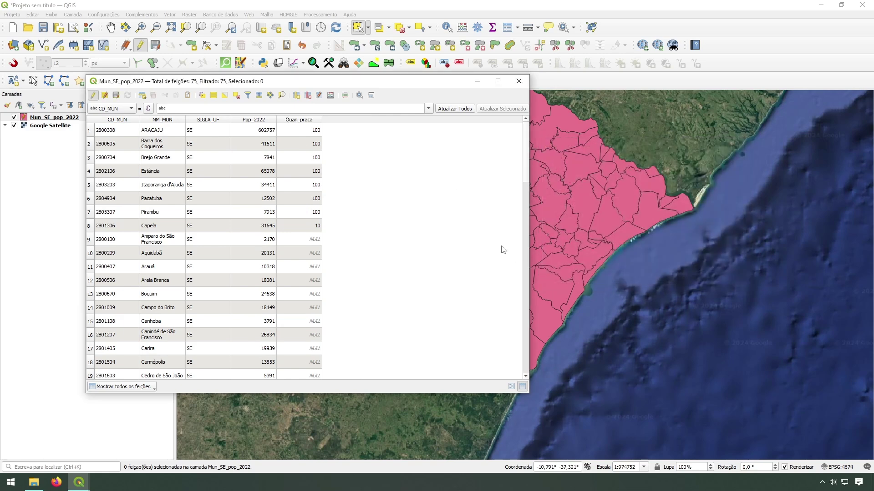
Undo the deletion of the AREA_KM2 field and return to the attribute table.
left_click(117, 96)
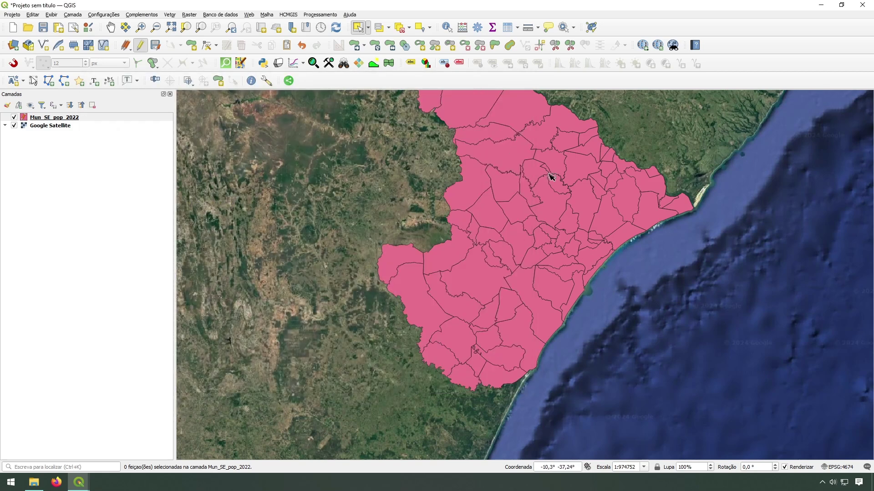
left_click(302, 46)
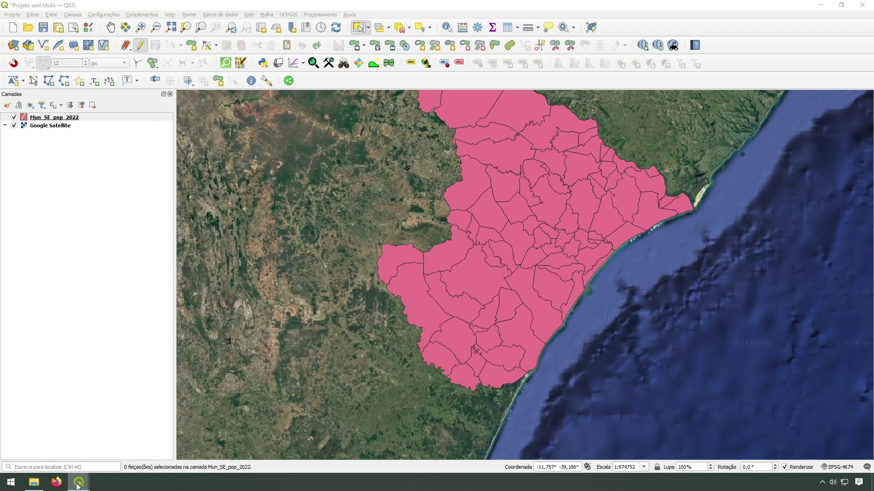
mouse_move(78, 482)
left_click(108, 462)
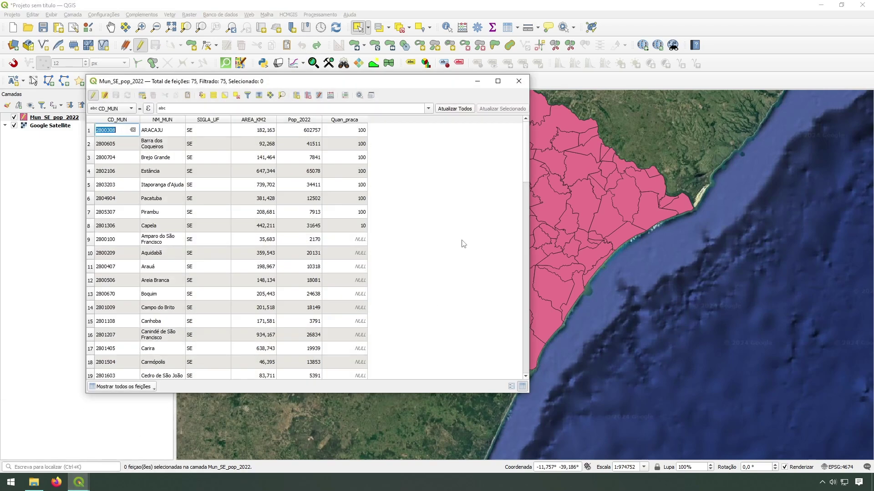
key("Escape")
Open several cells of NM_MUN, SIGLA_UF and AREA_KM2 for direct editing without changing their values.
double_click(152, 202)
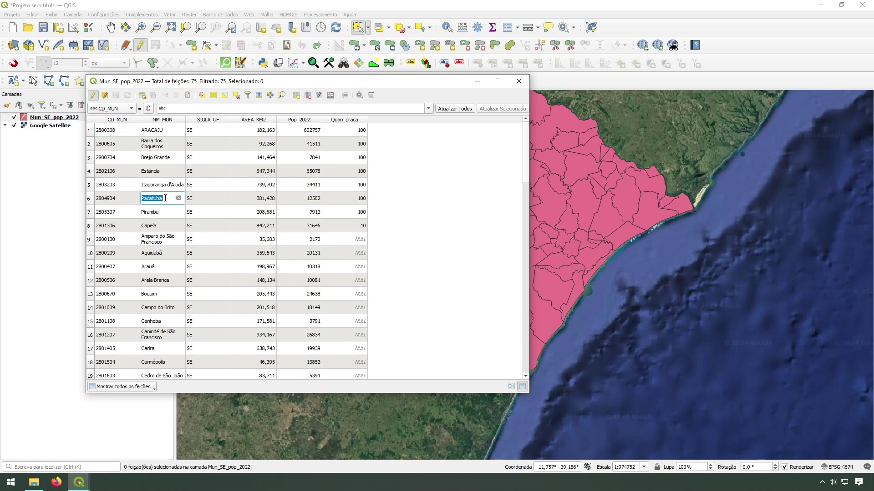
double_click(155, 133)
double_click(157, 212)
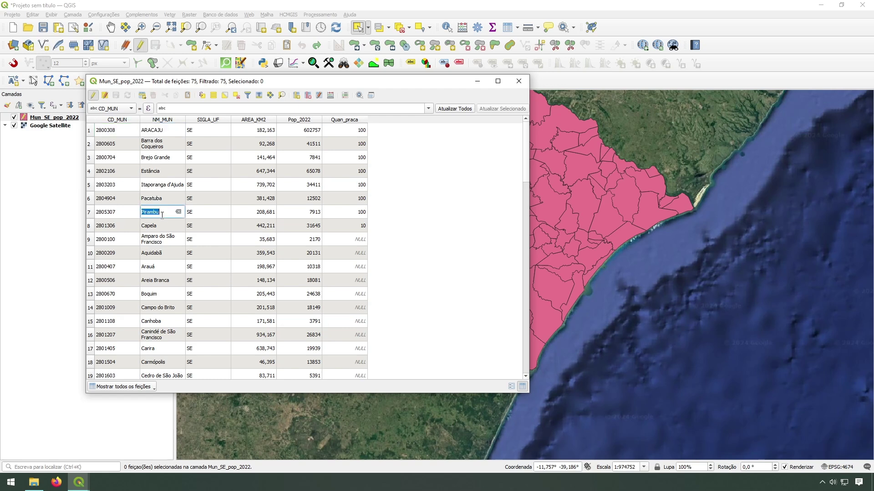
double_click(157, 282)
double_click(189, 240)
double_click(211, 145)
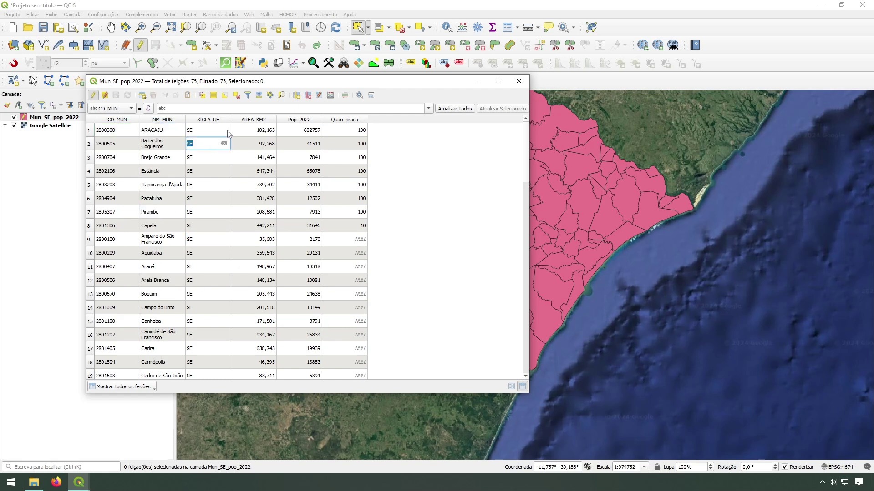
double_click(266, 132)
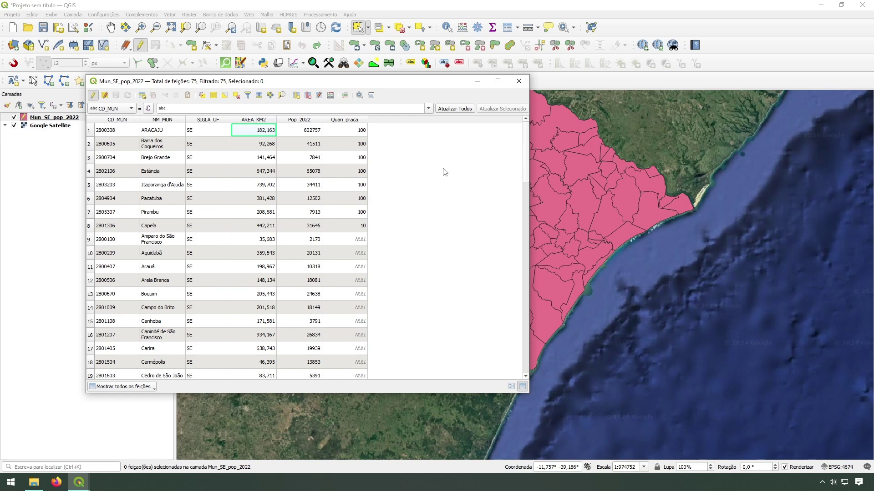
Sort the attribute table by Pop_2022 in ascending order and look through the population values.
left_click(300, 121)
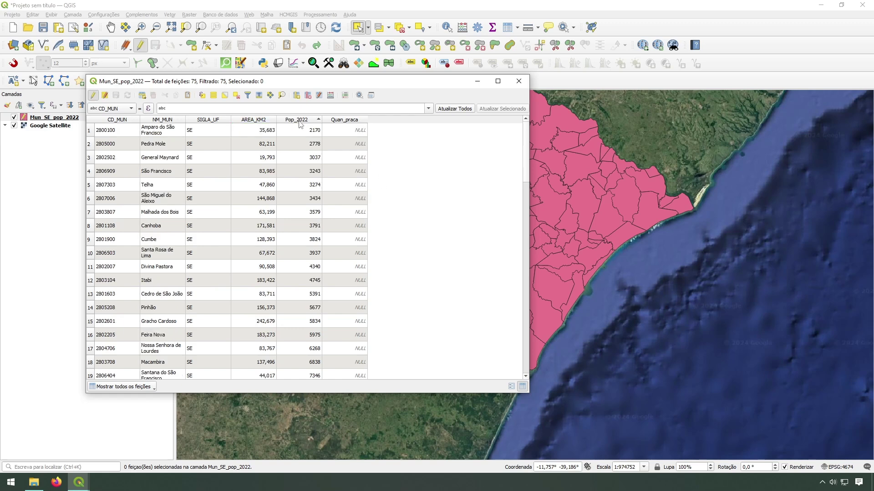
left_click(300, 121)
left_click(297, 120)
scroll(293, 255, "down", 6)
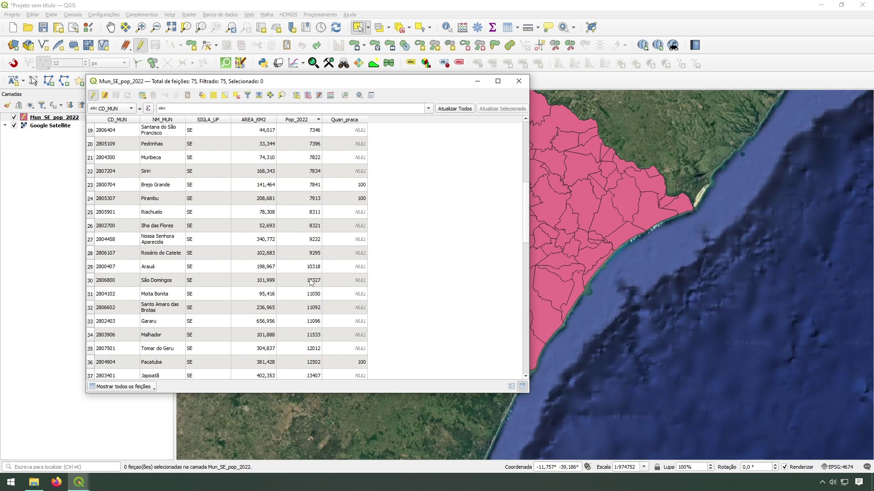
scroll(289, 263, "up", 5)
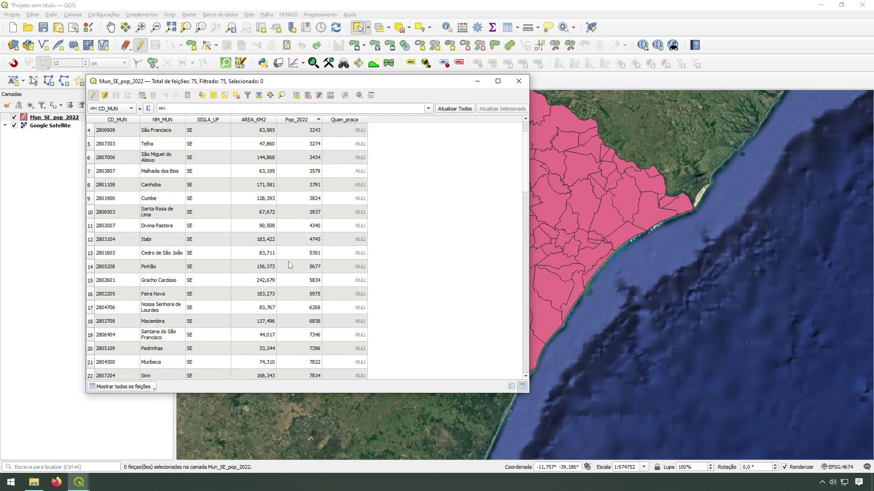
scroll(288, 264, "up", 1)
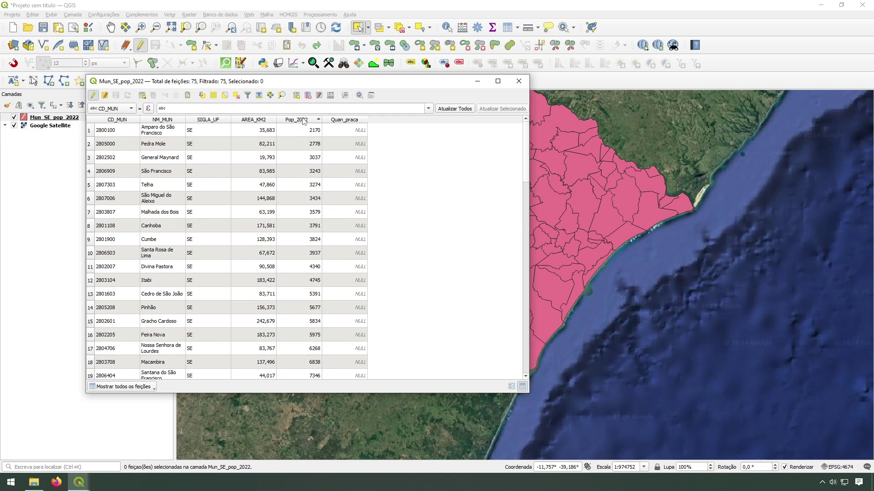
scroll(298, 284, "down", 5)
scroll(306, 324, "up", 5)
Start a selection by expression for Mun_SE_pop_2022 and enter "Pop_2022" < 1000, widening the dialog for readability.
left_click(203, 97)
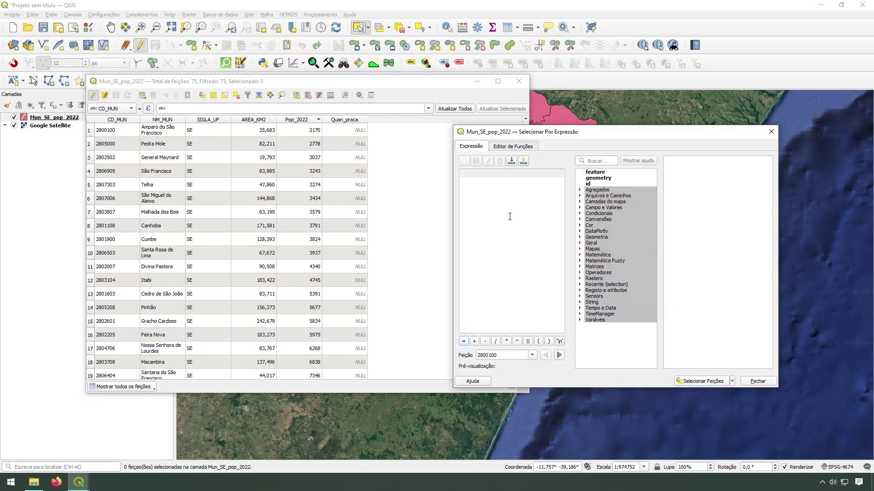
left_click(579, 207)
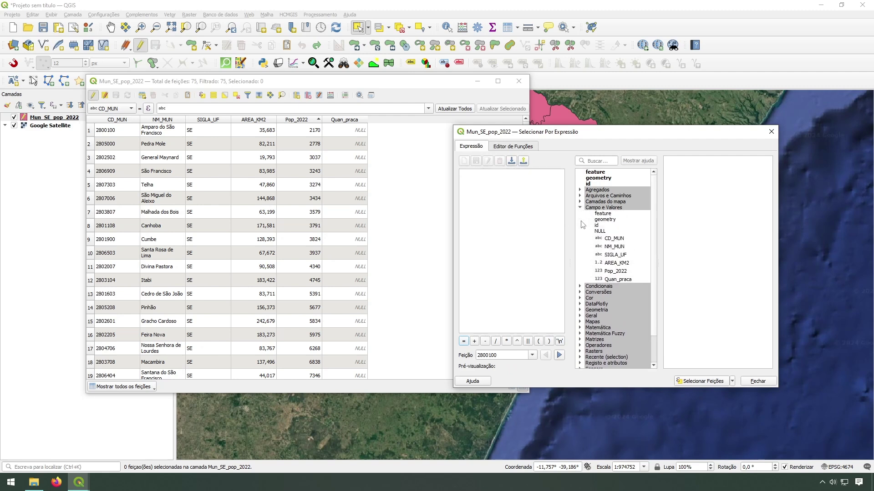
double_click(621, 271)
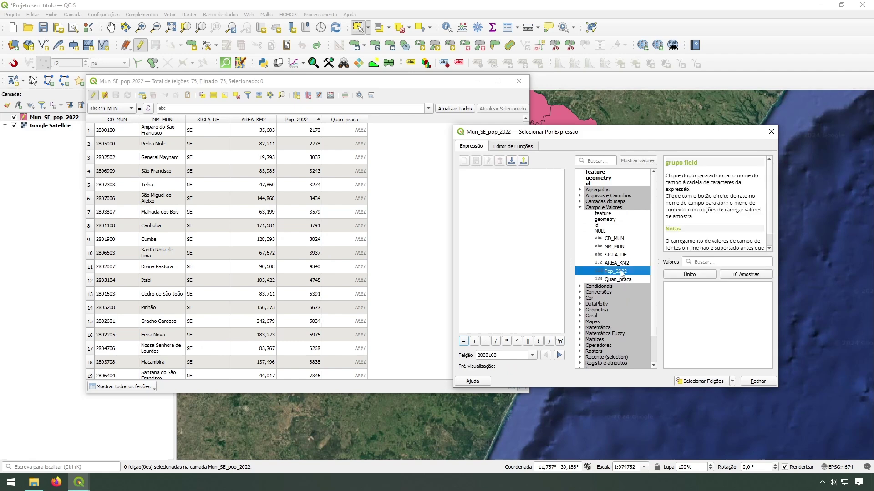
left_click_drag(453, 207, 400, 199)
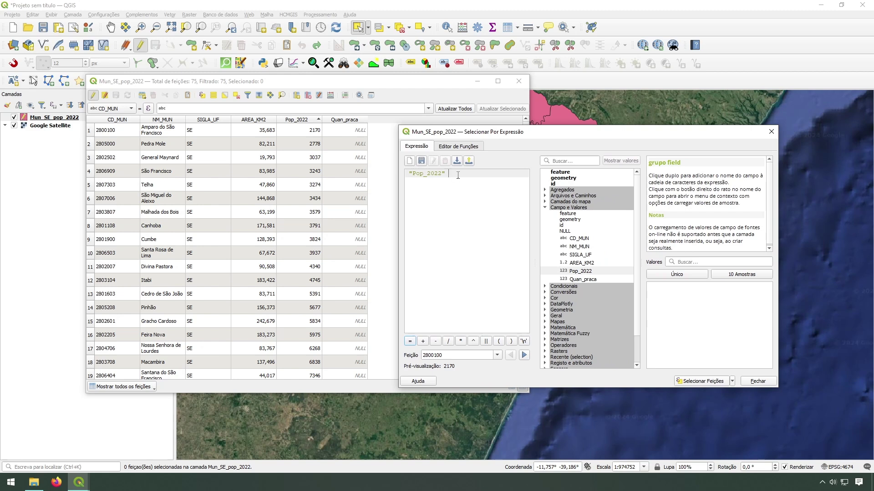
type("<1000>")
Try the =< and <= comparisons in the selection expression and return the operator to <.
left_click(459, 174)
left_click(456, 179)
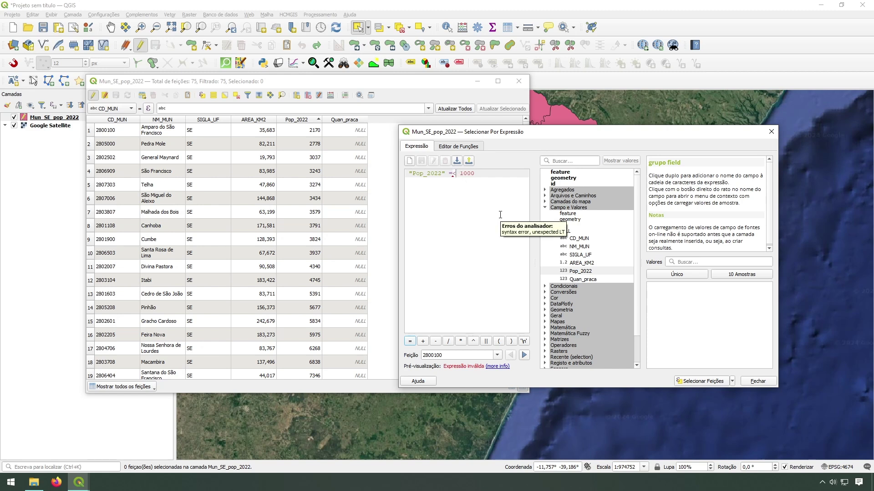
type("=")
left_click(453, 174)
key("BackSpace")
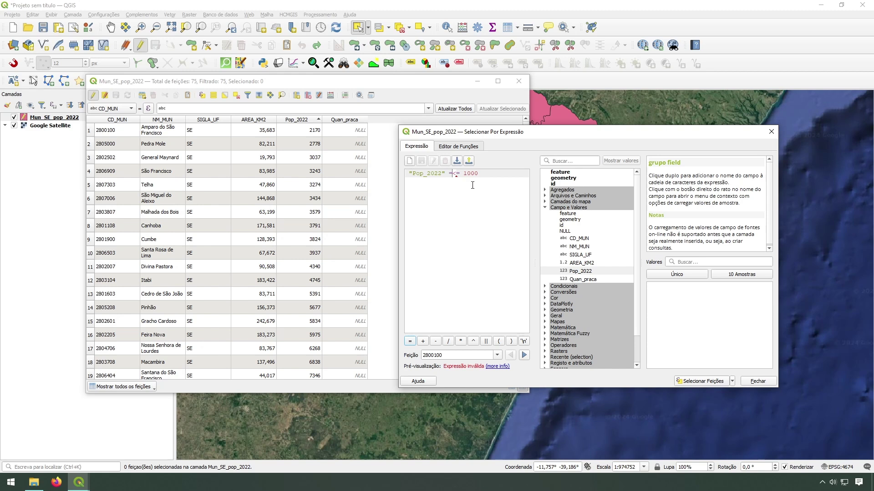
key("Right")
key("Delete")
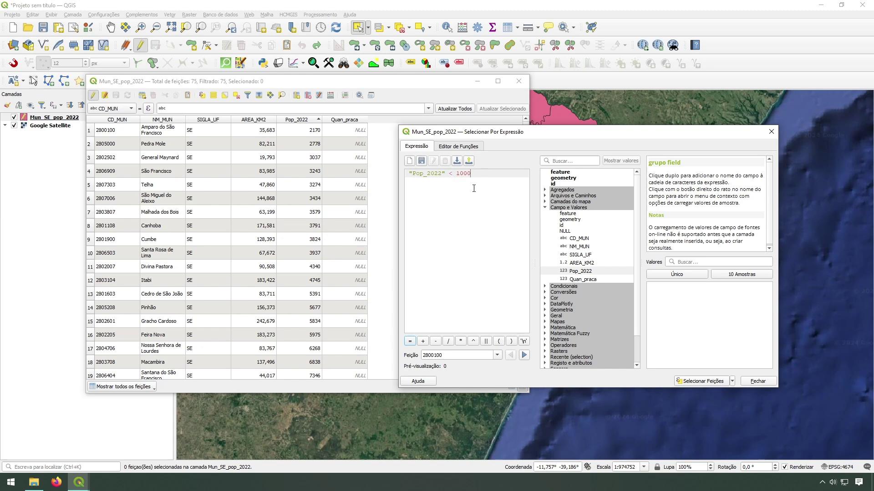
Raise the expression's threshold to 10000, select the municipalities matching "Pop_2022" < 10000, and close the dialog.
type("0")
left_click(695, 383)
left_click(757, 381)
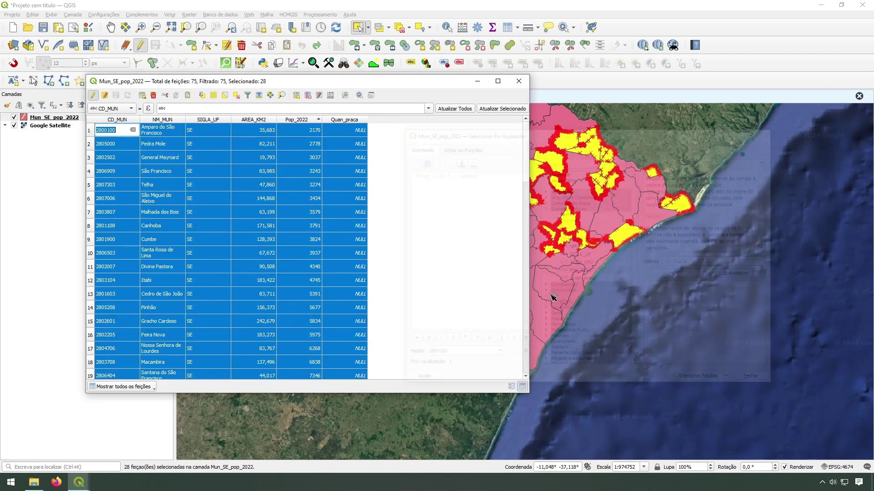
Examine the municipalities selected by population on the map and in the attribute table.
scroll(719, 321, "down", 1)
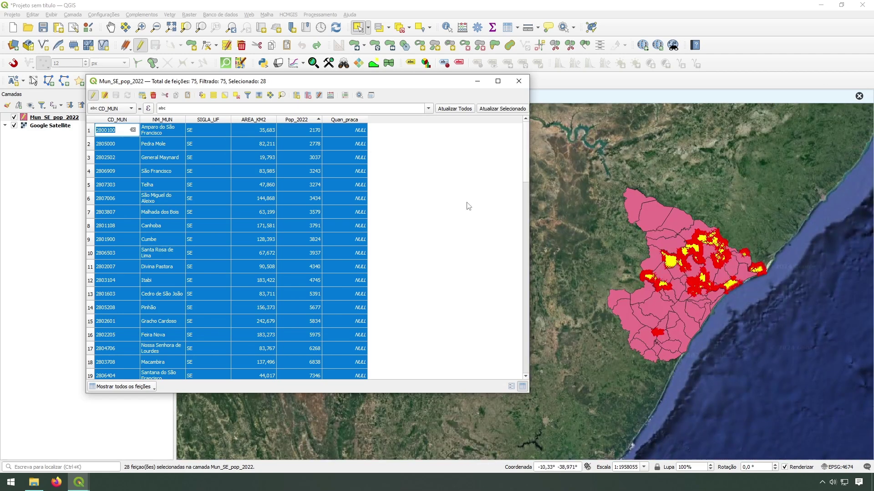
left_click_drag(524, 152, 514, 215)
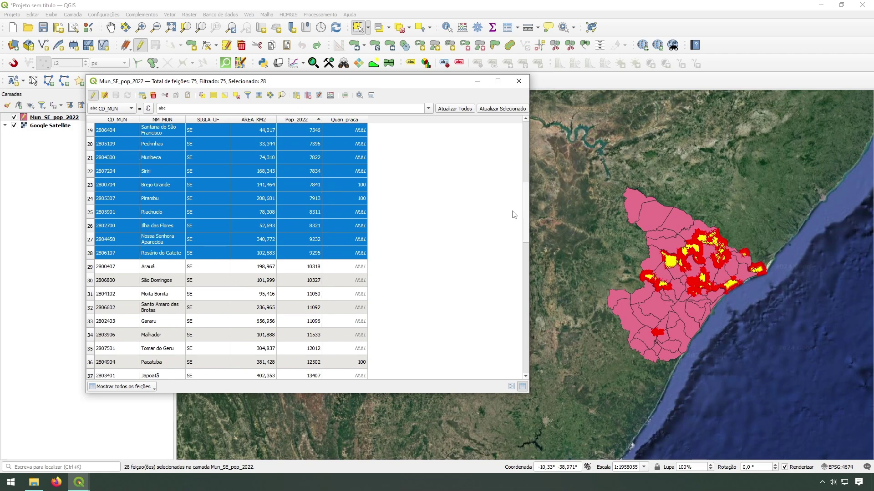
scroll(514, 215, "up", 3)
scroll(513, 214, "down", 3)
scroll(445, 208, "up", 6)
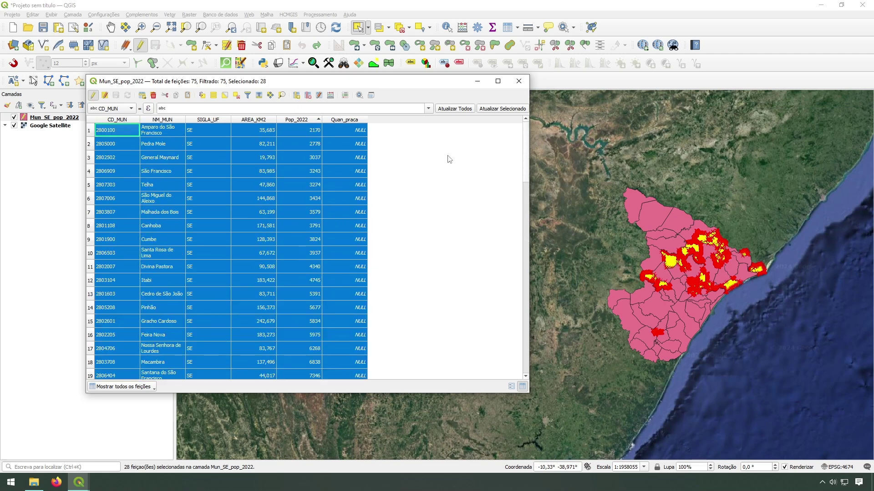
Set up a new text field named Class_pop with length 100 in the field calculator for the selected features.
left_click(330, 95)
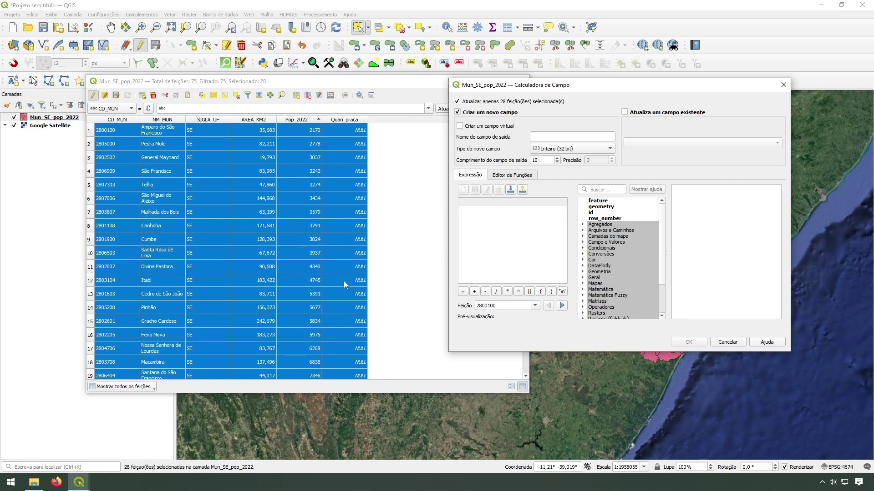
left_click(557, 137)
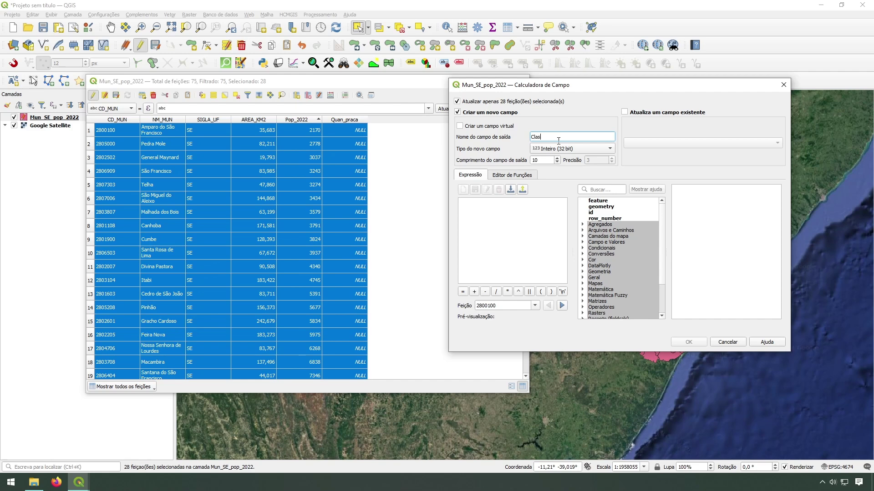
key("BackSpace")
key("BackSpace")
key("BackSpace")
type("ss_pop")
left_click(565, 148)
left_click(562, 176)
left_click(549, 160)
type("0")
Enter 'População menor que 10.000 hab' as the expression for the Class_pop field.
left_click(482, 215)
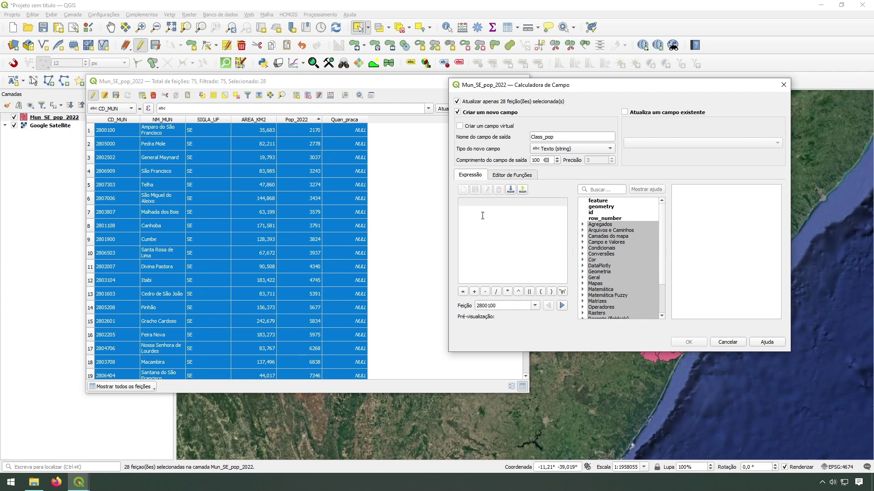
type("''")
type("Po")
type("pulaç")
type("ão menor que ")
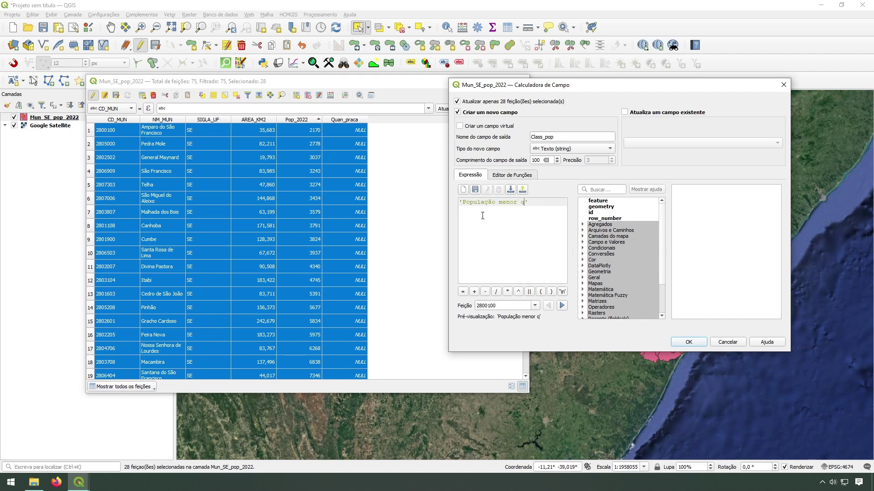
type("10.000 hab")
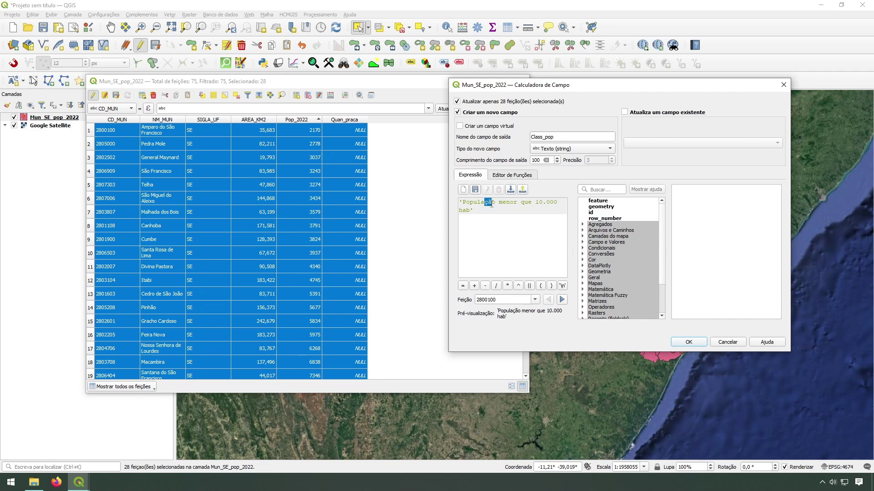
Apply the field calculation to create Class_pop for the selected features, and widen the new column so its text fits on one line.
left_click(489, 201)
left_click(486, 214)
left_click(689, 342)
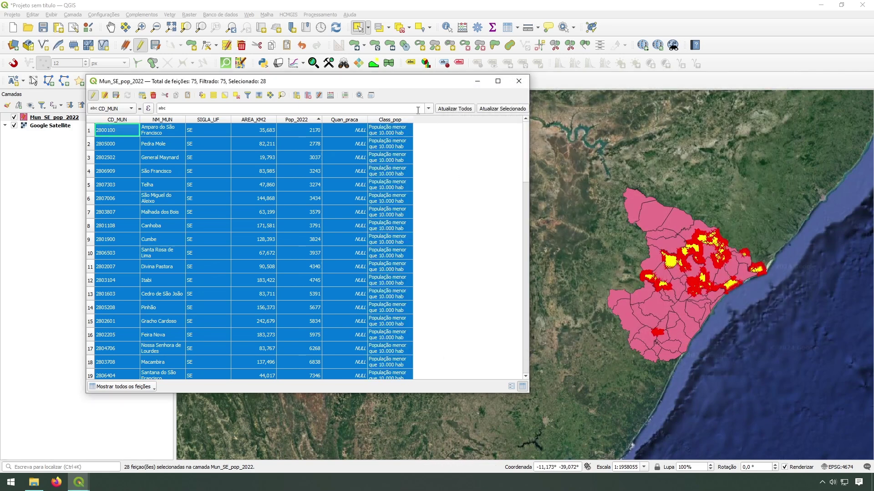
left_click_drag(413, 120, 476, 123)
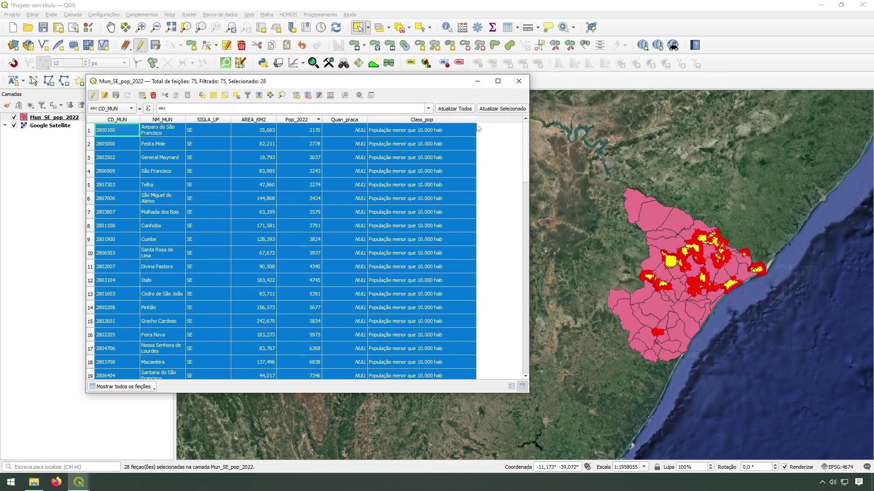
Examine the Class_pop values down the attribute table against the Pop_2022 populations.
scroll(508, 216, "down", 9)
scroll(508, 215, "up", 2)
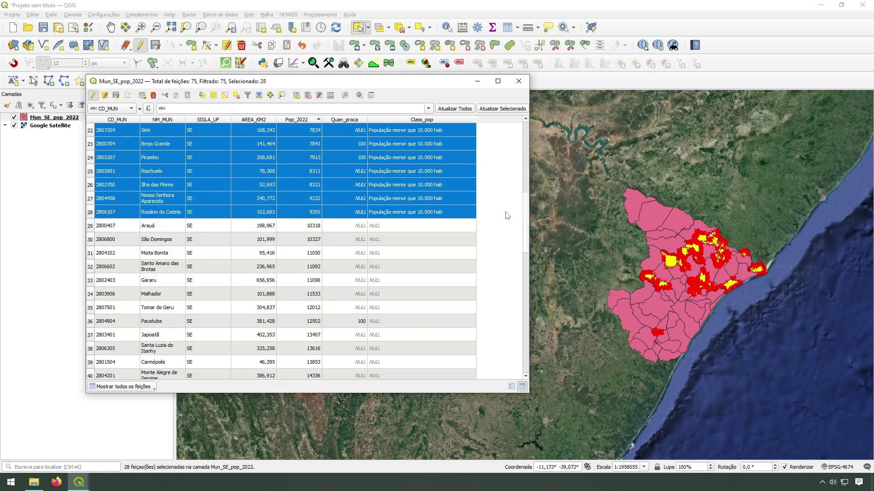
scroll(508, 215, "down", 1)
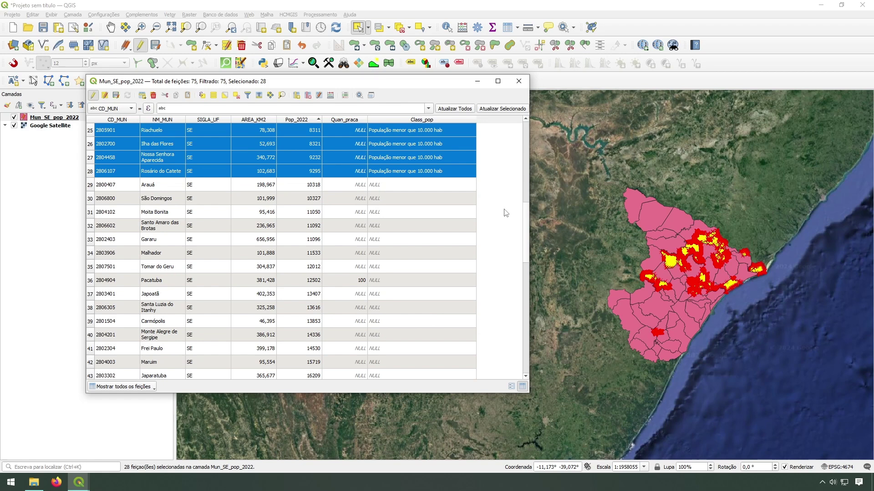
scroll(505, 219, "down", 6)
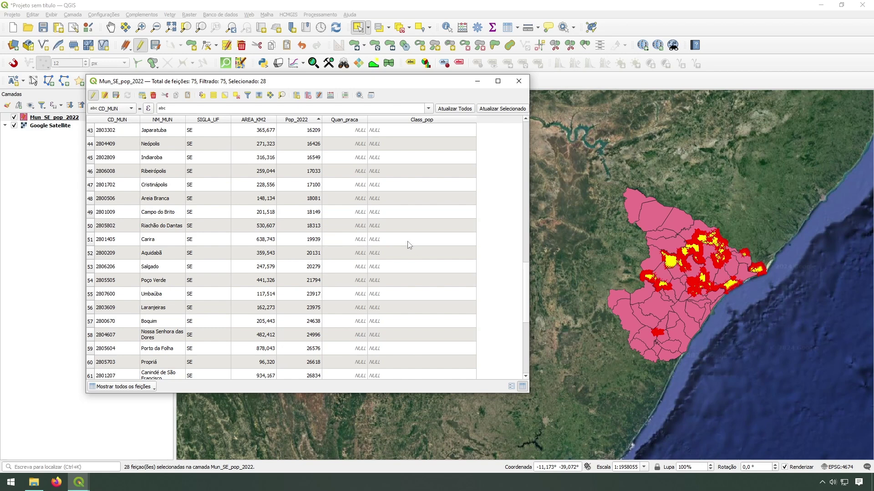
scroll(432, 245, "down", 5)
scroll(504, 223, "up", 10)
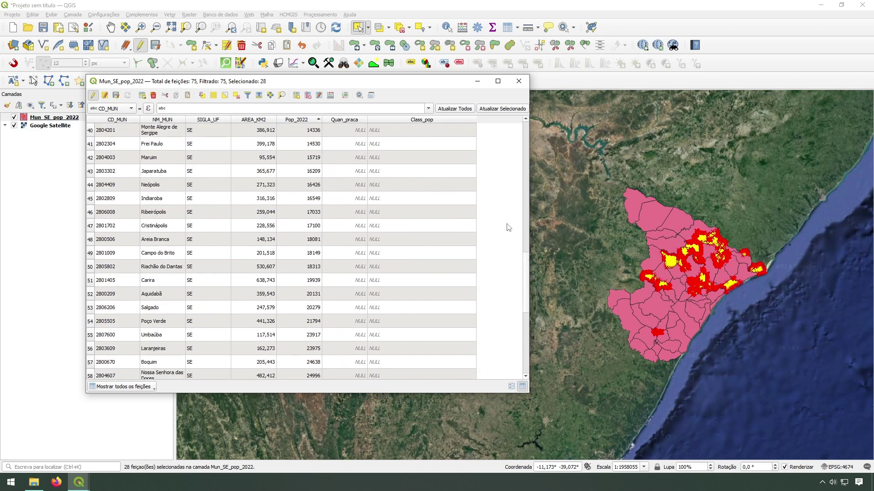
Clear the current selection and start a new selection expression with "Pop_2022" >= 10000 AND.
left_click(236, 95)
left_click(202, 95)
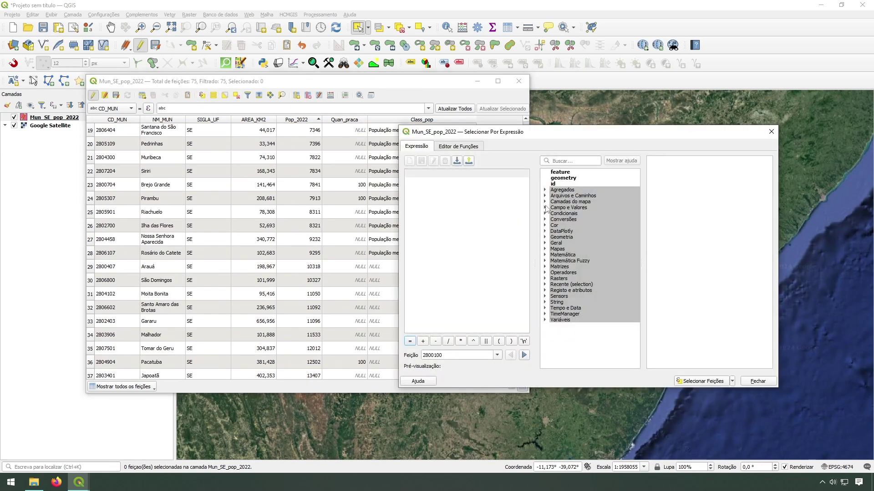
left_click(545, 208)
double_click(579, 271)
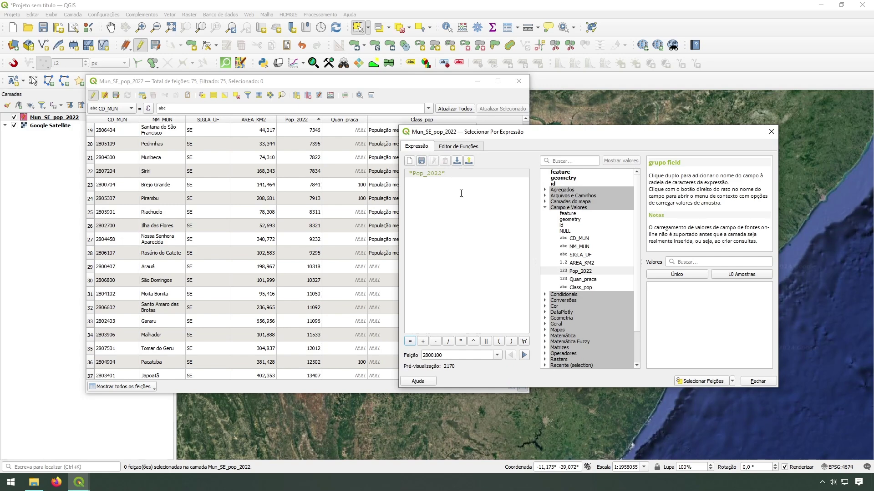
type(">= 10000 AND")
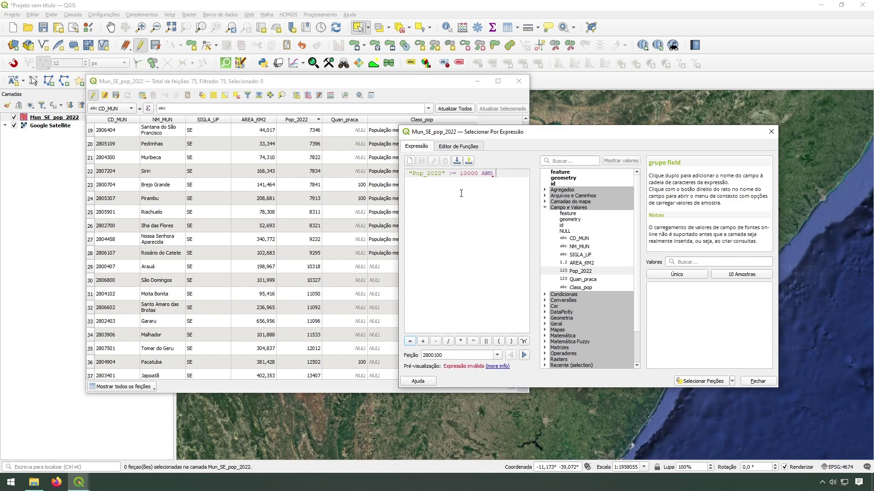
Complete the expression with "Pop_2022" < 20000, select the matching municipalities, and close the dialog.
double_click(580, 271)
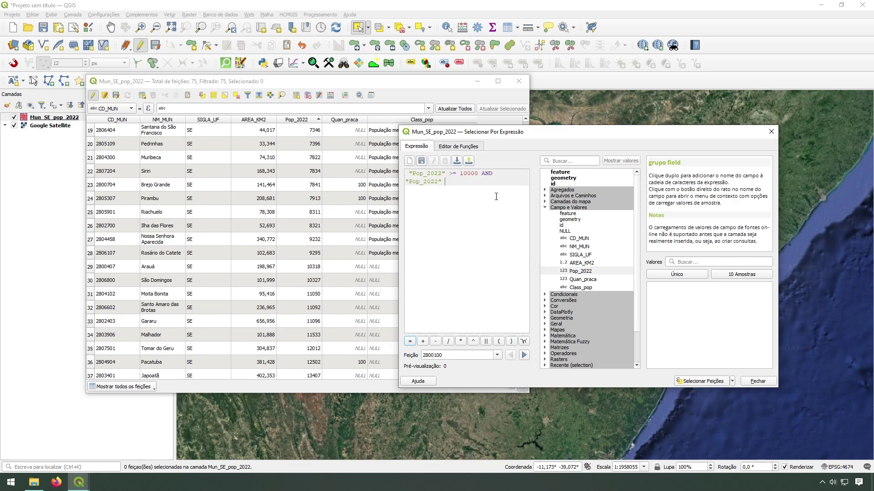
type("< 20000")
left_click_drag(490, 192, 405, 173)
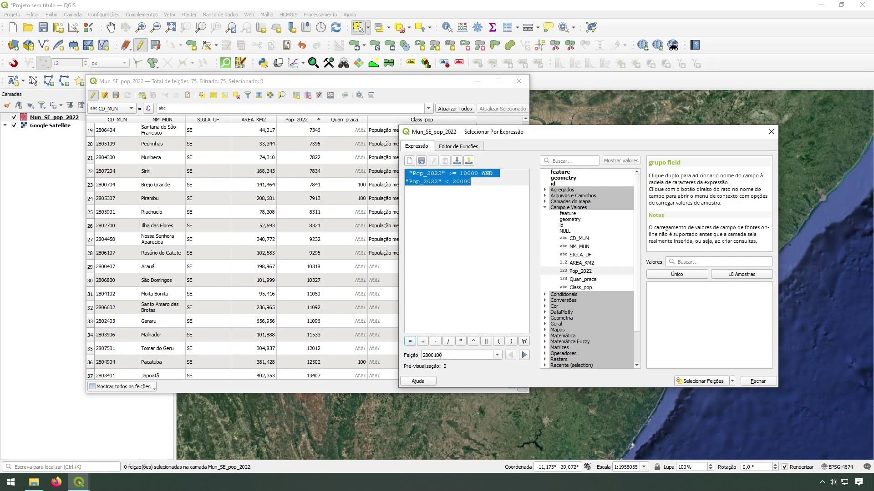
left_click(495, 194)
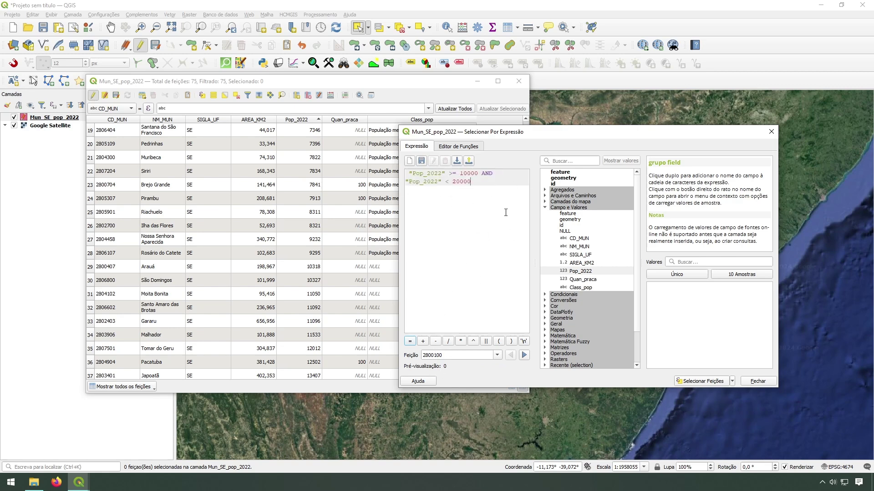
left_click(701, 381)
left_click(757, 381)
Examine the range of selected municipalities in the table, ordered by Pop_2022.
scroll(447, 265, "down", 1)
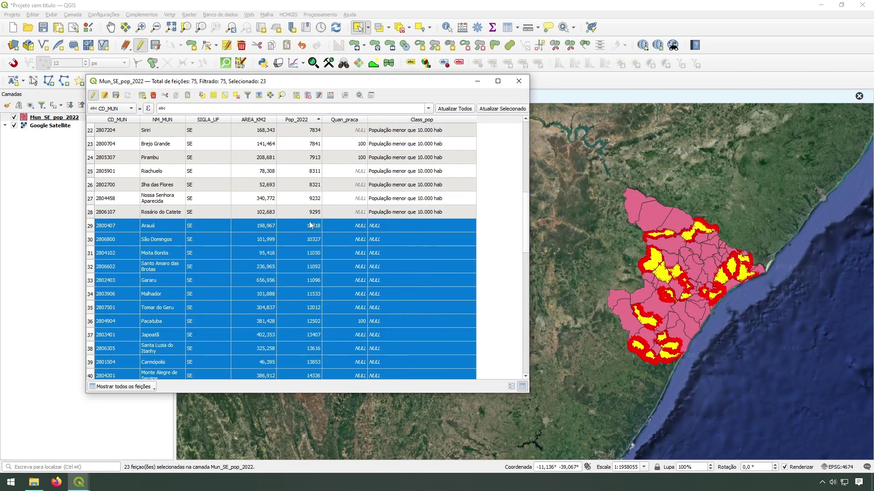
scroll(310, 232, "down", 1)
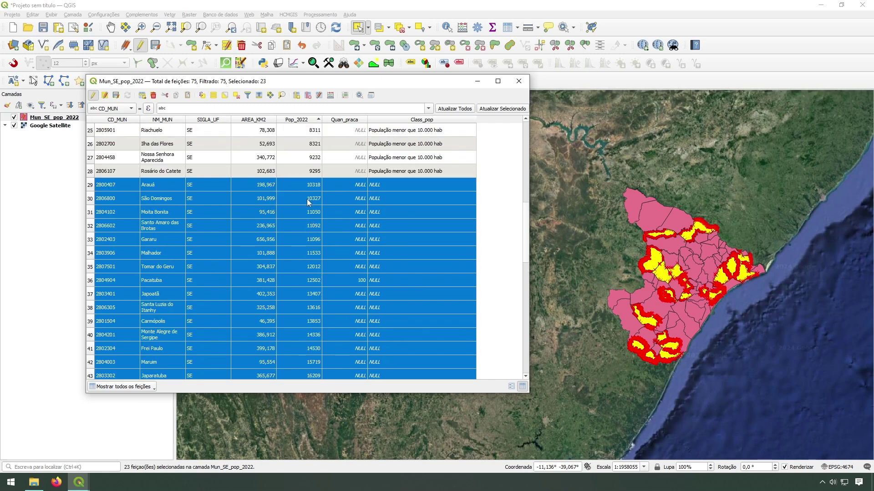
left_click(306, 119)
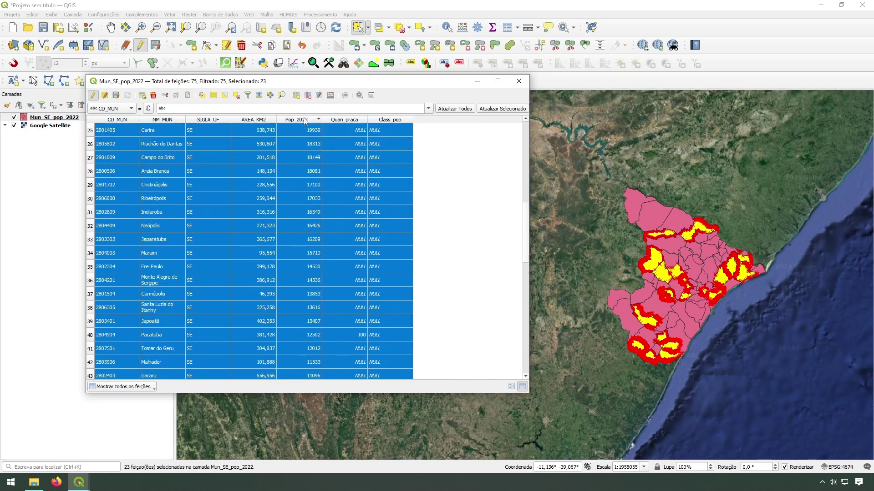
left_click(305, 120)
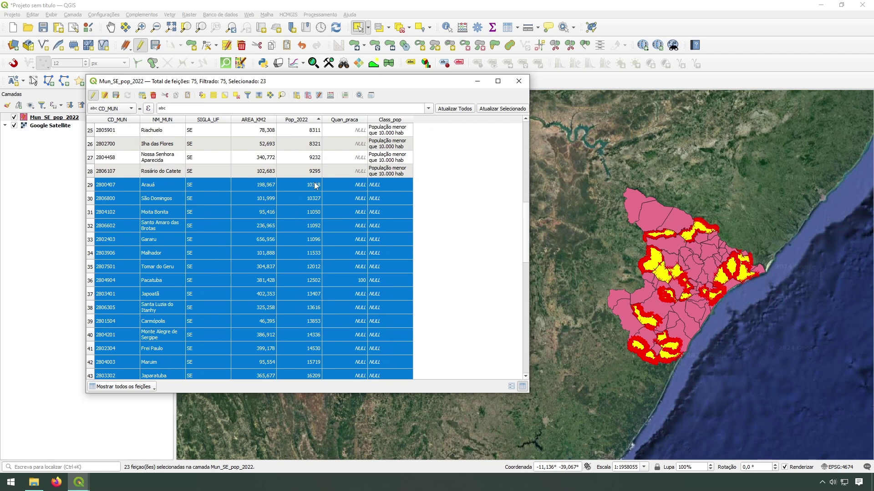
scroll(317, 186, "down", 8)
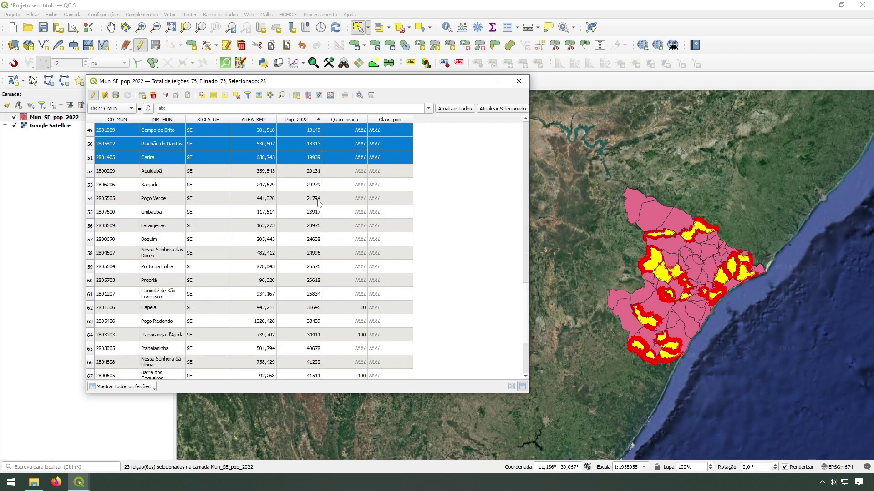
scroll(312, 188, "up", 7)
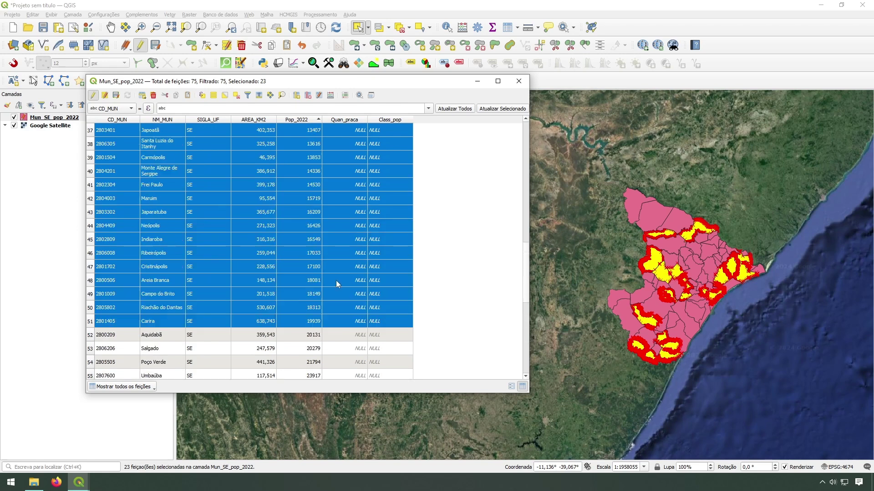
scroll(371, 229, "up", 1)
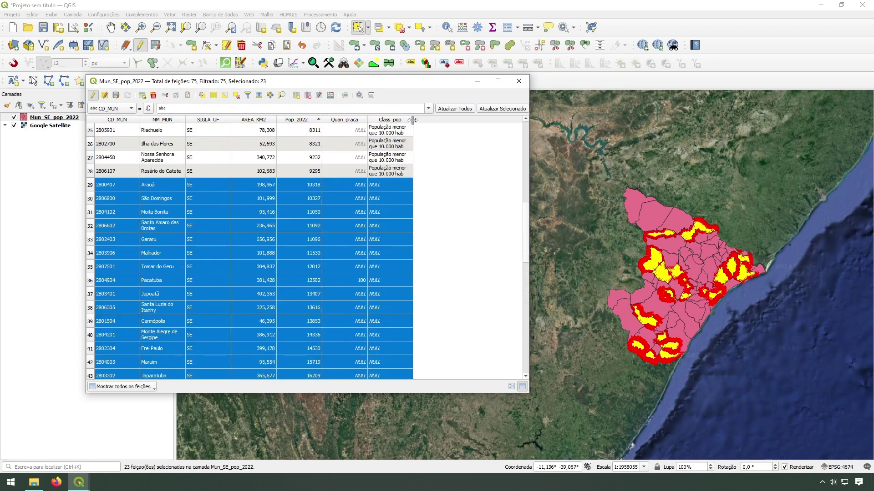
Widen the Class_pop column and set the field calculator to update the existing Class_pop field for the selected features.
left_click_drag(412, 119, 474, 131)
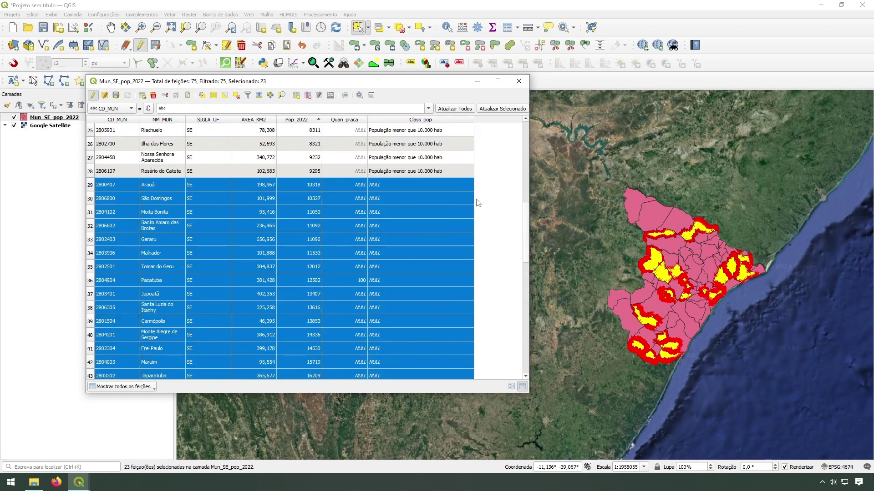
left_click(330, 96)
left_click_drag(572, 96, 580, 89)
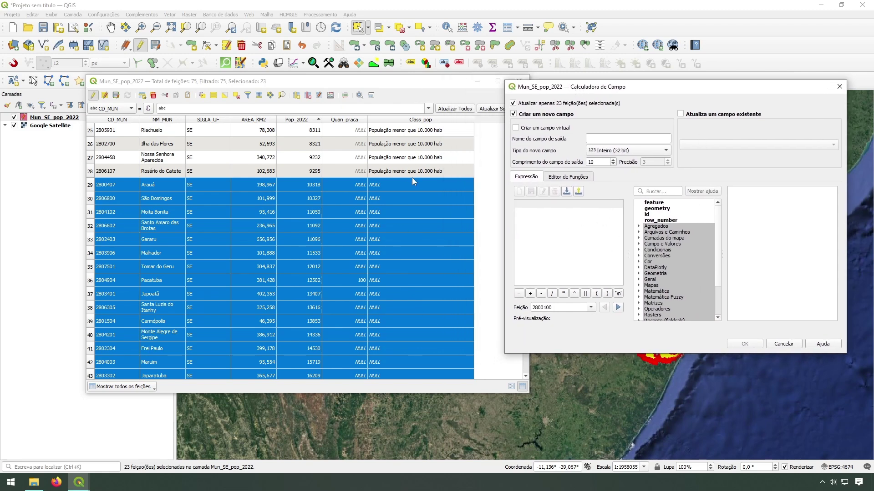
left_click(705, 114)
left_click(719, 148)
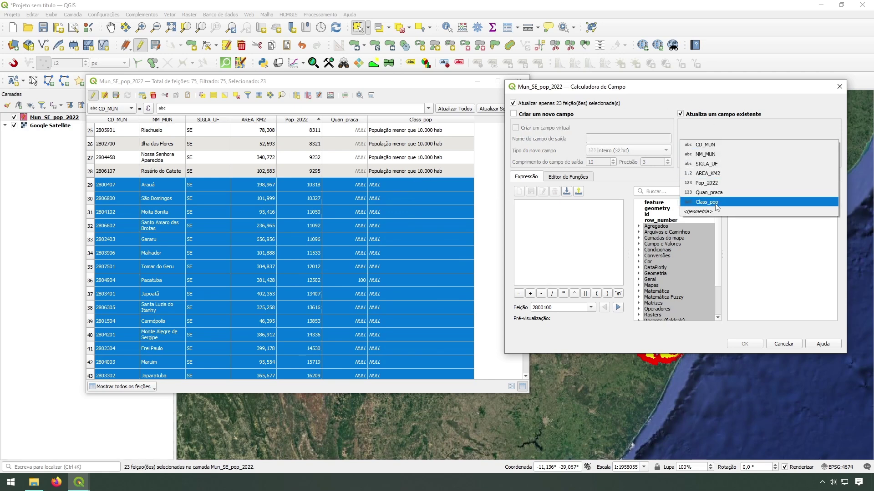
left_click(715, 203)
Insert the recently used expression 'População menor que 10.000 hab' into the field calculator.
left_click(573, 212)
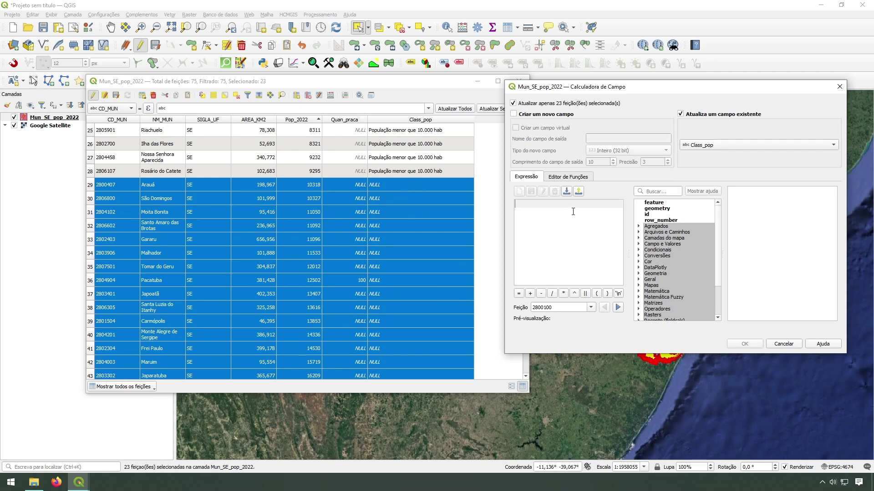
scroll(672, 282, "down", 2)
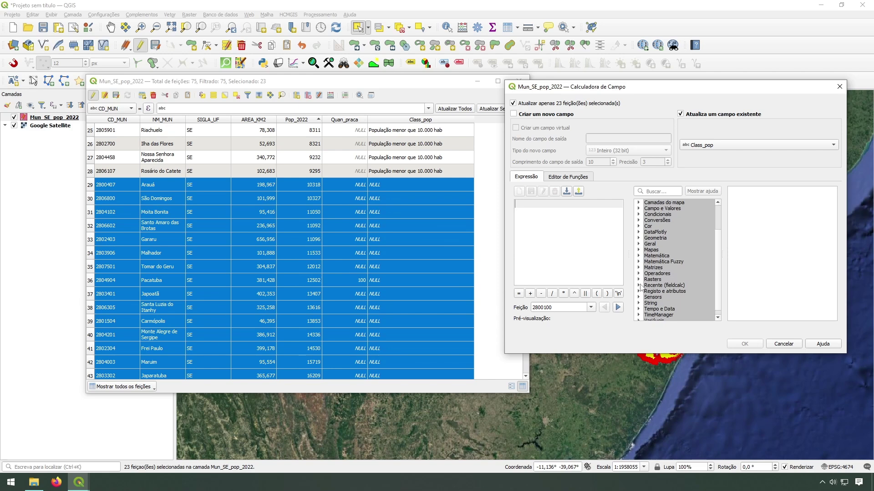
left_click(639, 285)
scroll(670, 257, "down", 2)
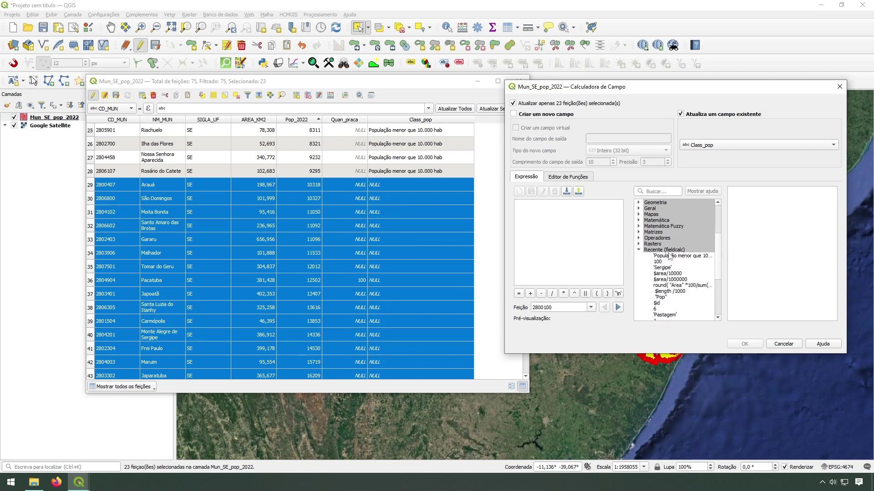
left_click(665, 250)
scroll(671, 263, "up", 2)
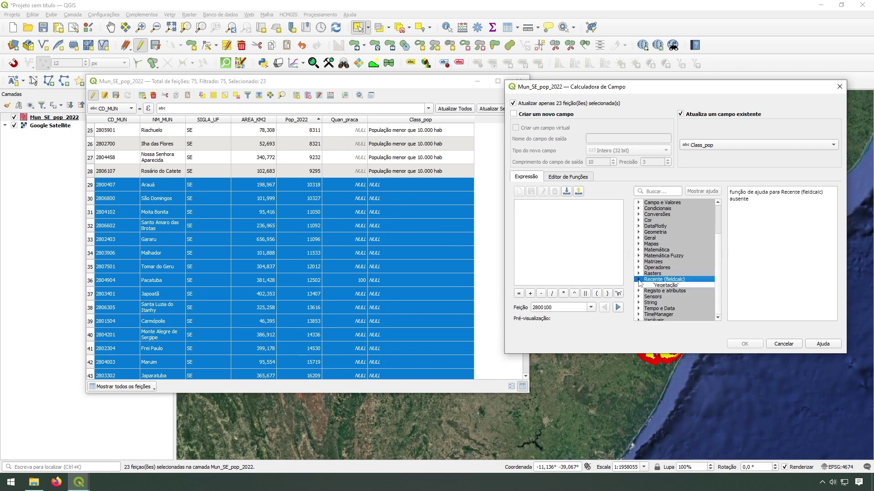
double_click(671, 286)
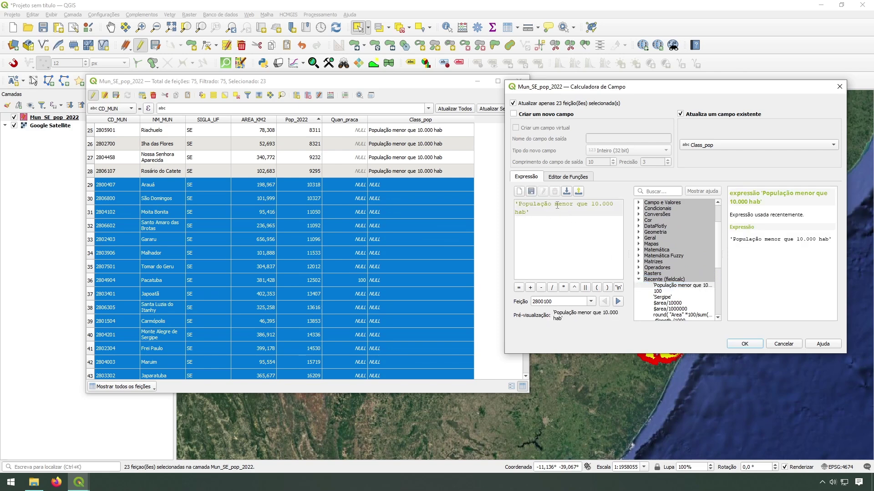
Change the expression to 'População maior ou igual que 10.000 e menor que 20.000 hab' and apply it to the Class_pop field.
left_click_drag(555, 205, 572, 205)
type("maior que 10.000 e menor que ")
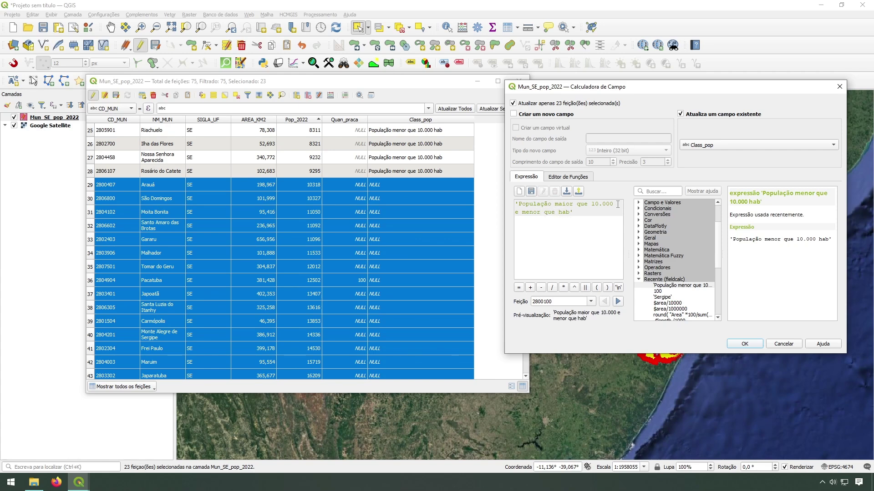
type("20.000")
left_click(576, 204)
type("ou igual")
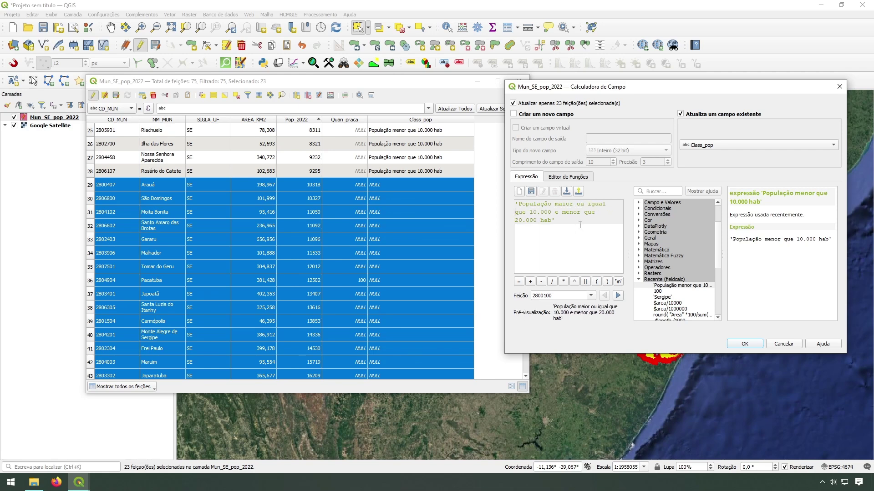
left_click(744, 343)
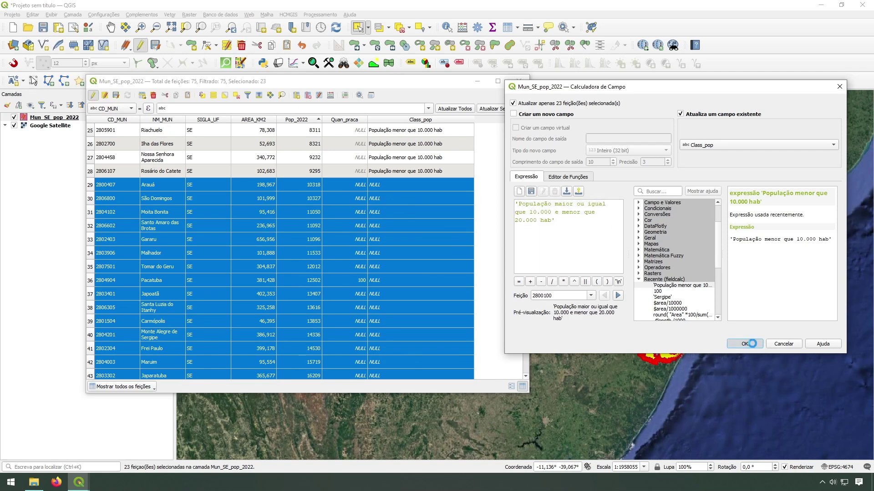
Select the municipalities matching "Pop_2022" >= 20000 AND "Pop_2022" < 30000 by expression.
scroll(450, 253, "down", 7)
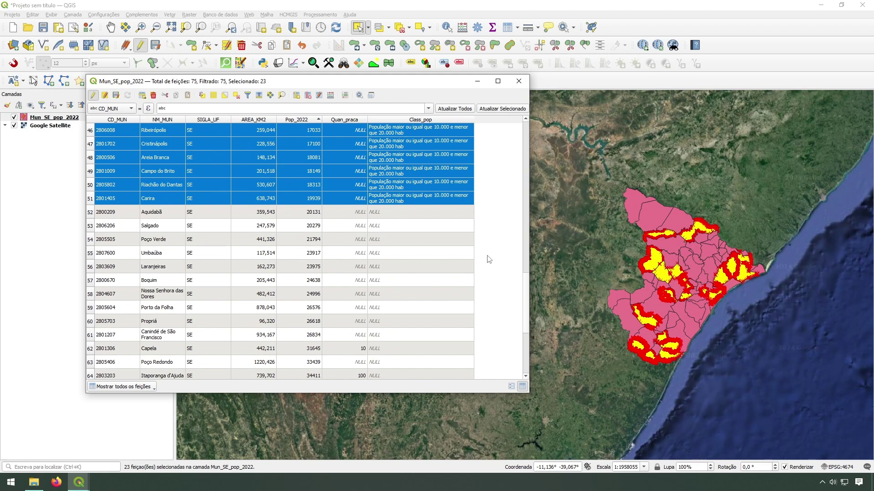
scroll(449, 230, "down", 4)
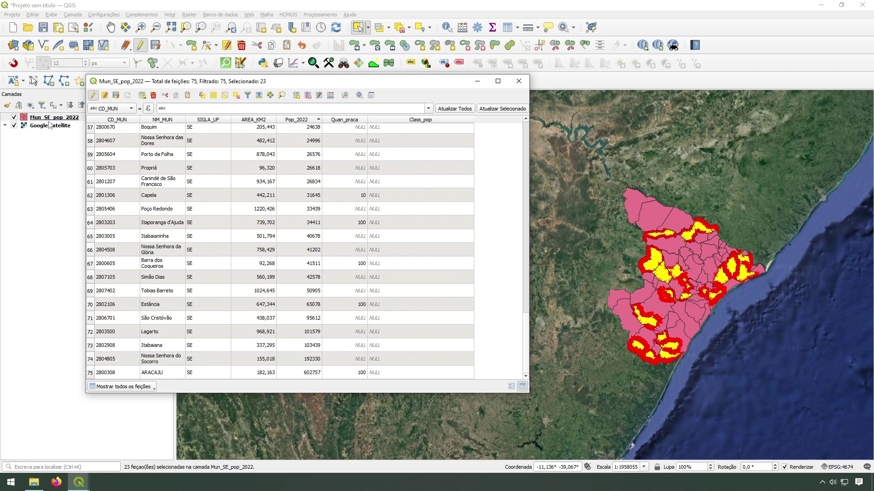
scroll(501, 258, "up", 3)
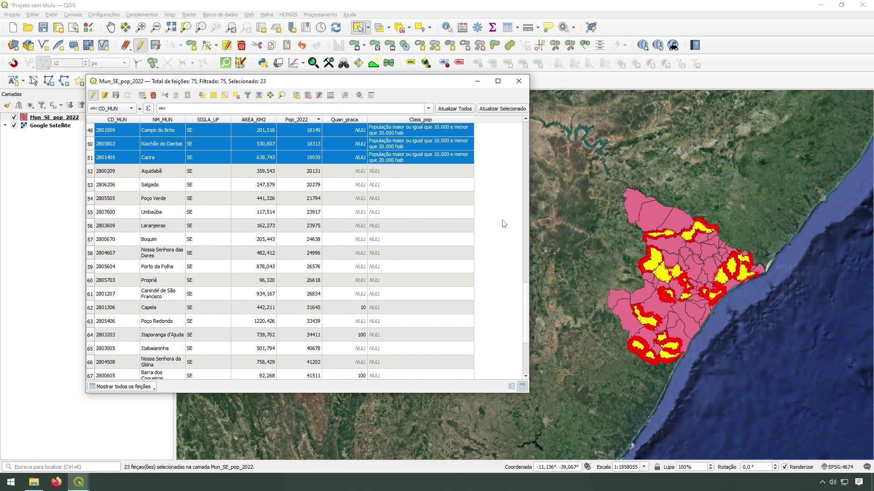
left_click(91, 171)
key("ctrl+F3")
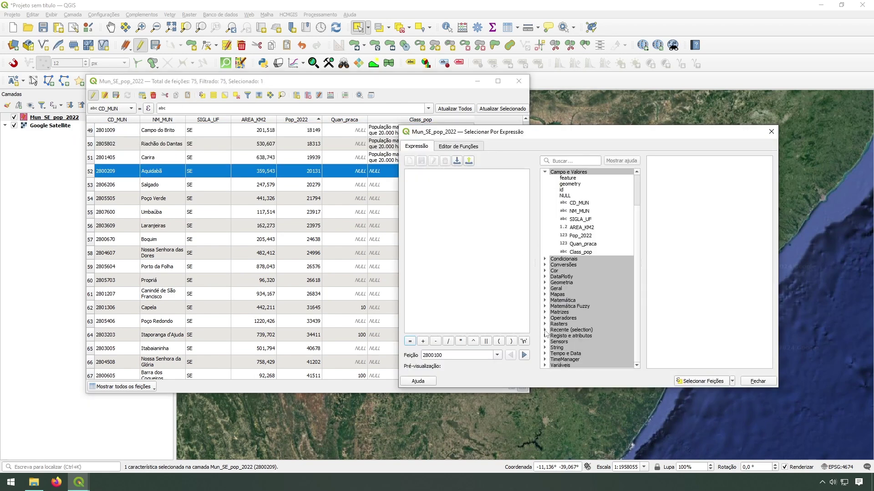
type("30000")
left_click(703, 381)
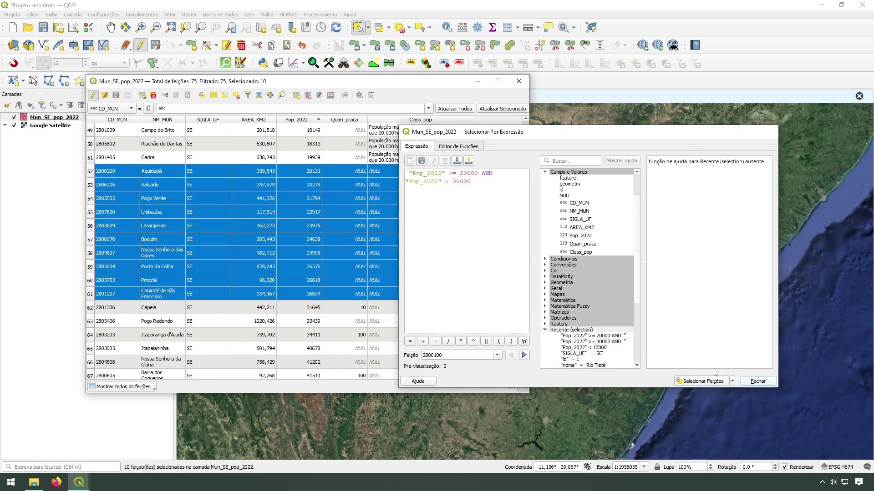
Fill the existing Class_pop field of the selected municipalities with 'População maior ou igual que 20.000 e menor que 30.000 hab'.
left_click(757, 381)
key("ctrl+i")
left_click(680, 114)
left_click(757, 145)
left_click(728, 213)
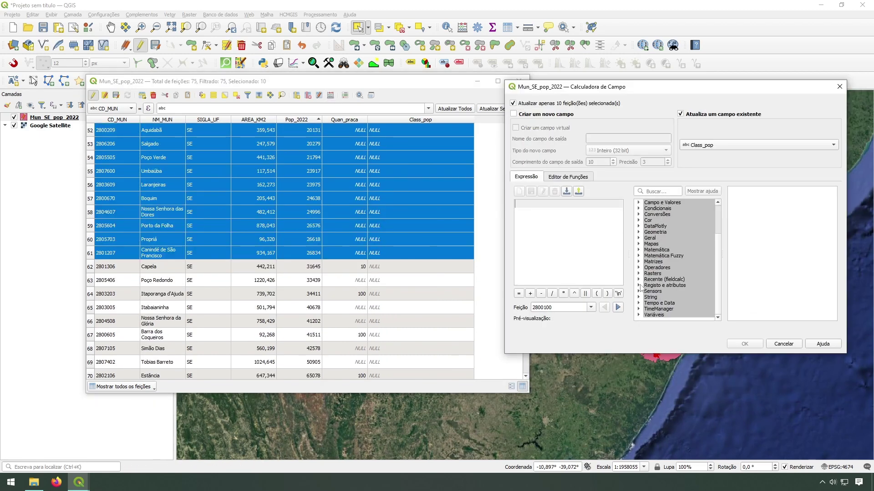
left_click(515, 221)
key("Delete")
type("3")
left_click(744, 344)
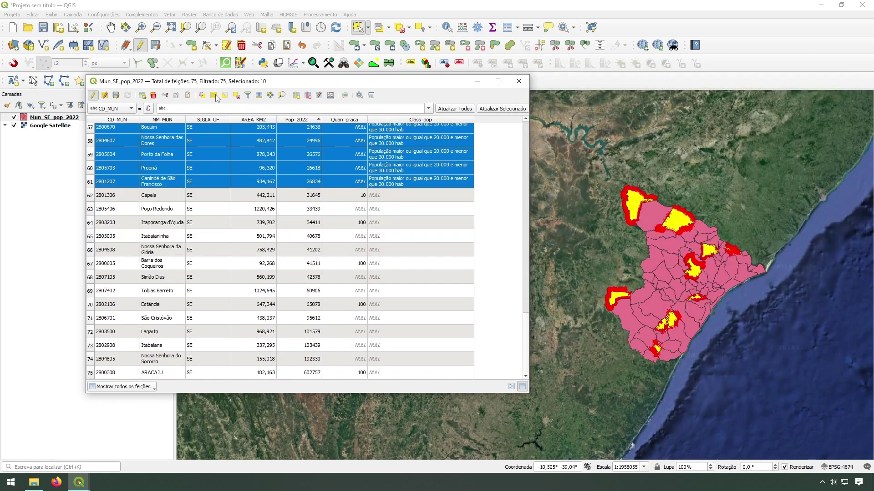
Clear the selection and select the municipalities matching "Pop_2022" >= 30000 AND "Pop_2022" < 40000 by expression.
key("ctrl+shift+a")
key("ctrl+F3")
left_click(460, 174)
key("Delete")
type("3")
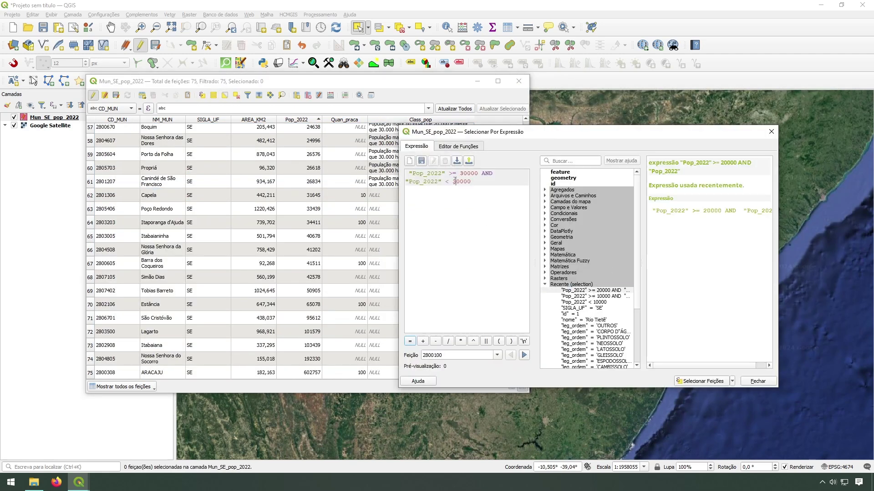
left_click(453, 182)
key("Delete")
type("4")
left_click(703, 381)
left_click(751, 382)
Fill the existing Class_pop field of the selected municipalities with 'População maior ou igual que 30.000 e menor que 40.000 hab'.
left_click(330, 95)
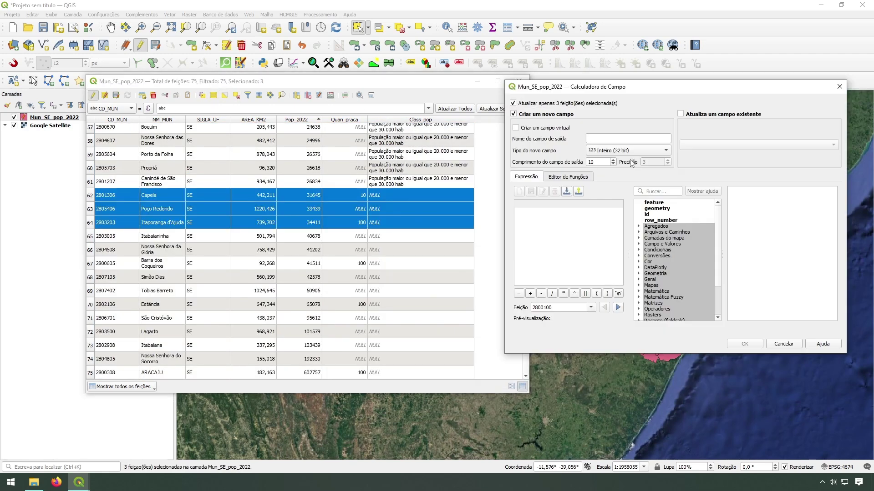
left_click(682, 114)
double_click(668, 288)
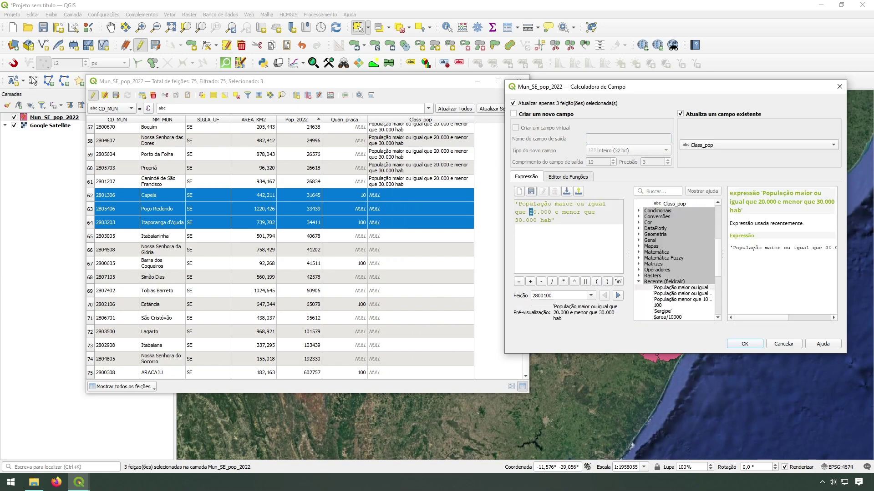
left_click(744, 343)
Select the municipalities matching "Pop_2022" >= 40000 AND "Pop_2022" < 50000 by expression.
left_click(247, 95)
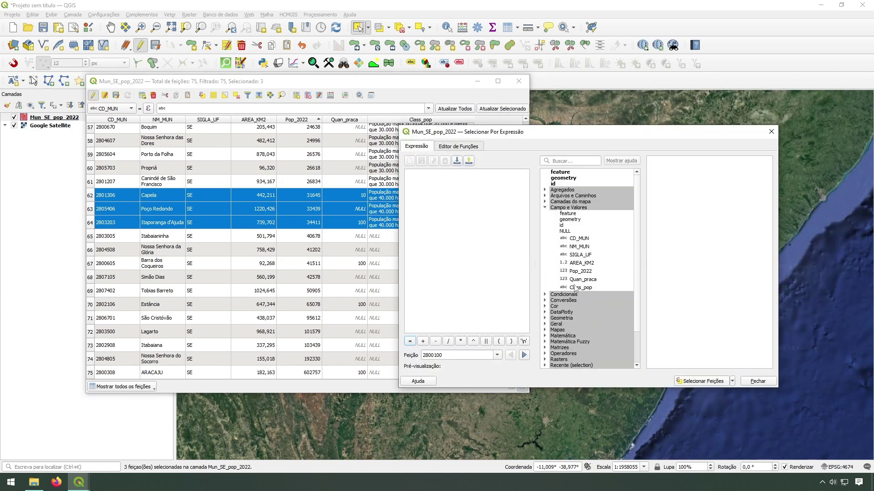
type("40000 AND")
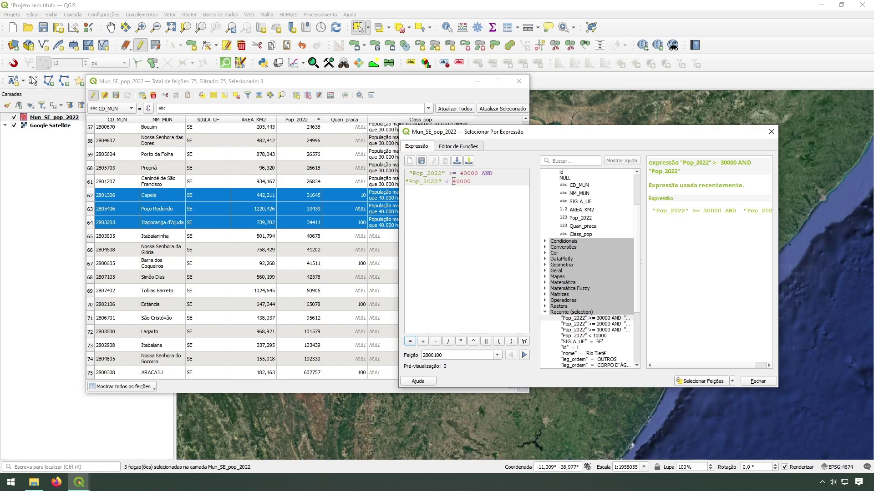
left_click(453, 182)
type("5")
left_click(703, 382)
left_click(758, 381)
Fill the existing Class_pop field of the selected municipalities with 'População maior ou igual que 40.000 e menor que 50.000 hab'.
left_click(330, 95)
left_click(757, 145)
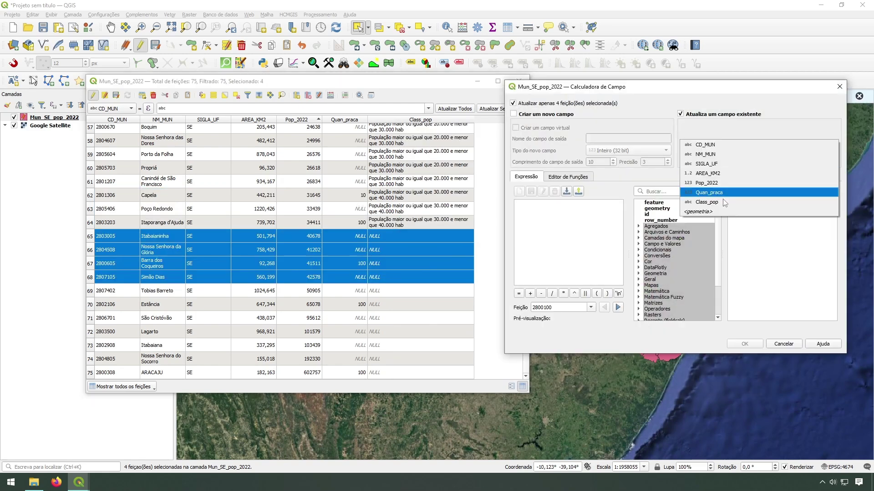
left_click(696, 215)
double_click(681, 291)
type("40.000 hab'")
left_click_drag(529, 212, 519, 220)
type("50.000 hab")
left_click(745, 344)
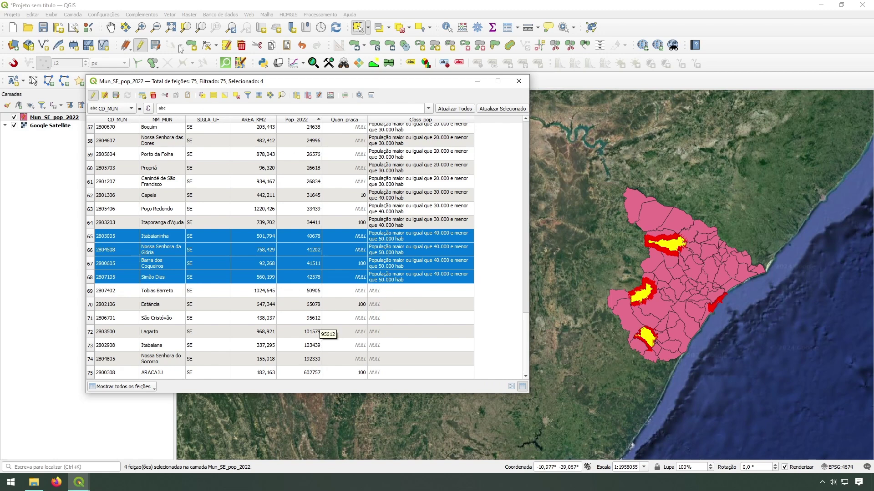
Reuse the recent selection expression "Pop_2022" < 10000 and change it to "Pop_2022" >= 50000.
left_click(202, 95)
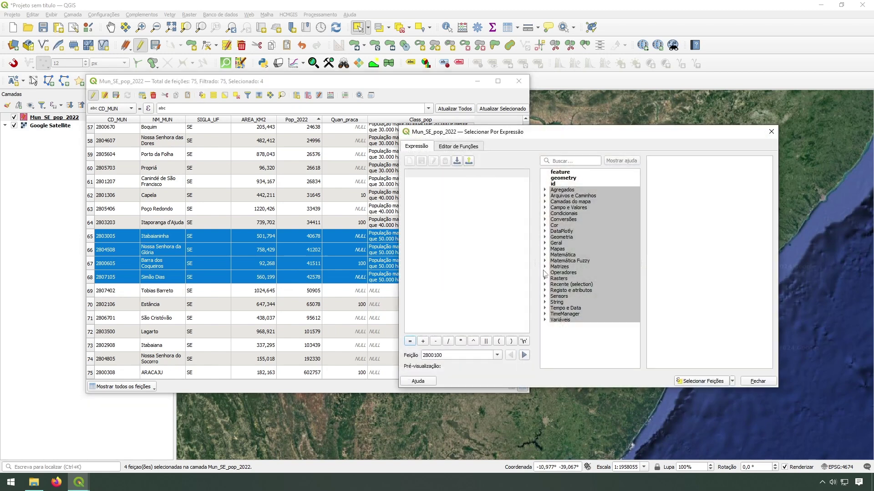
left_click(545, 284)
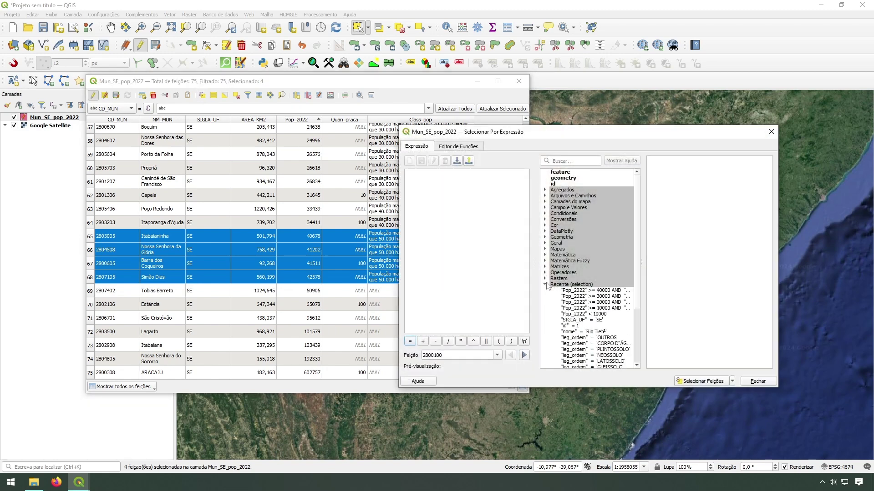
double_click(572, 314)
double_click(451, 174)
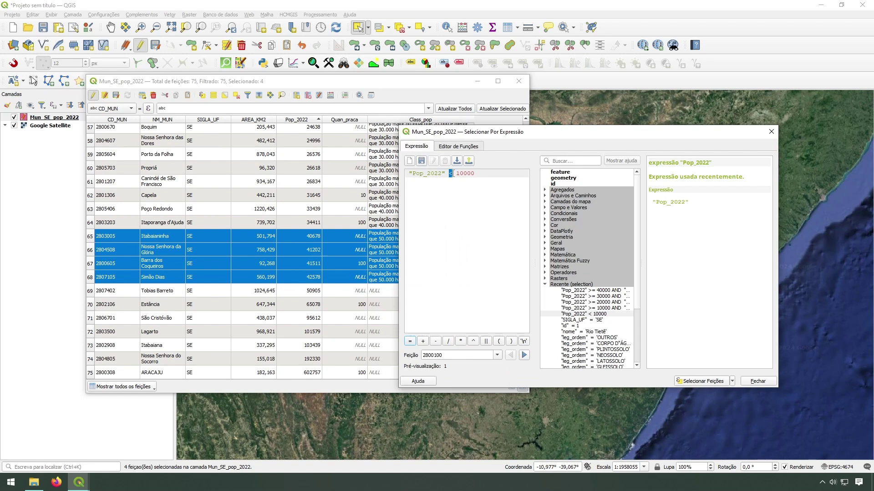
key("BackSpace")
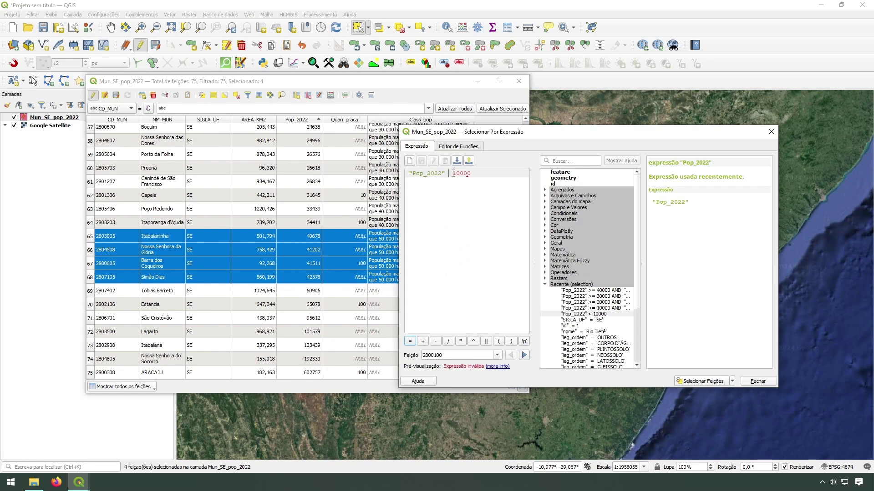
type(">= ")
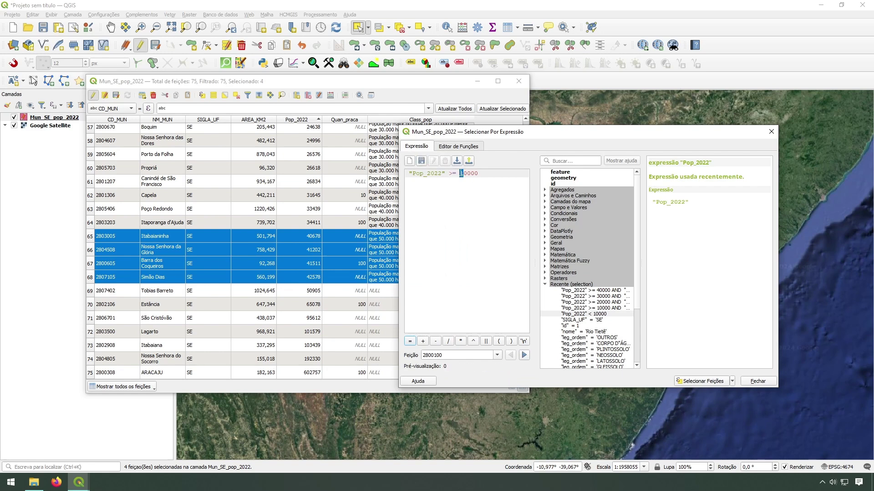
type("2")
left_click(615, 292)
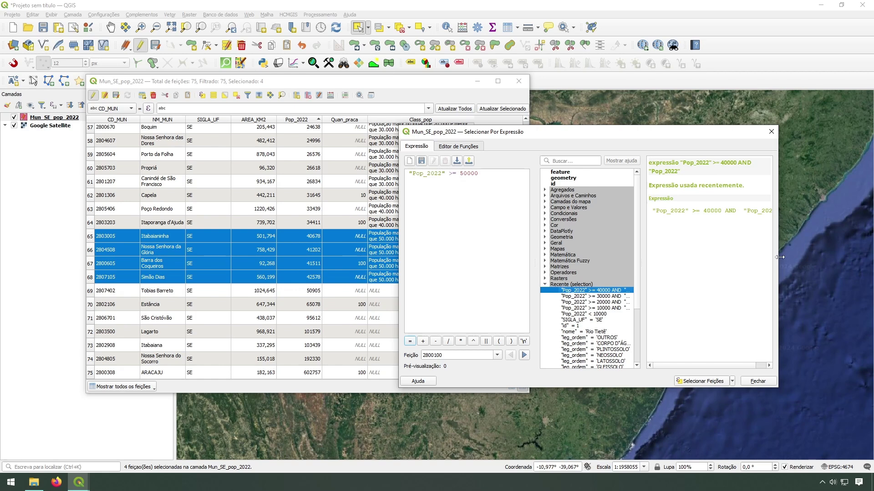
left_click_drag(780, 257, 815, 258)
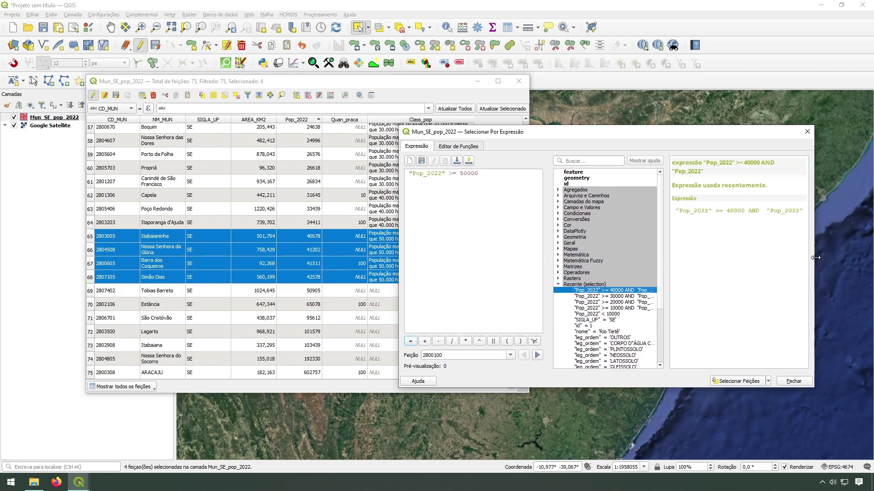
double_click(627, 292)
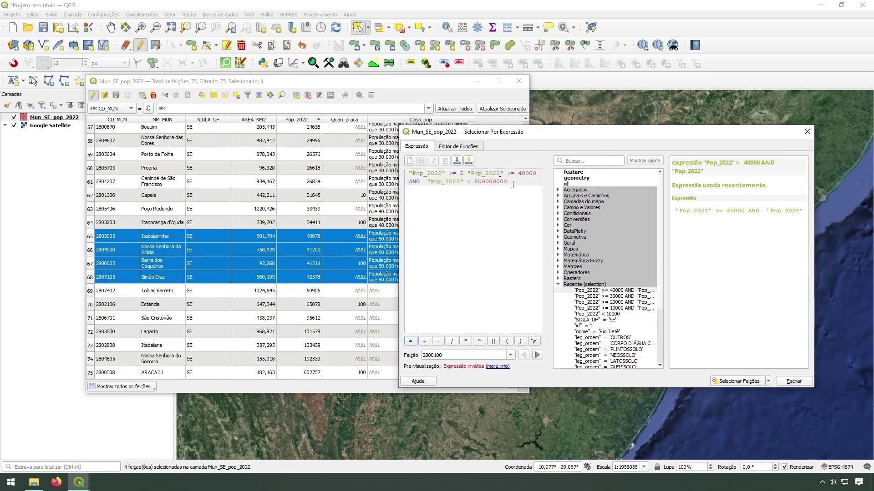
key("ctrl+z")
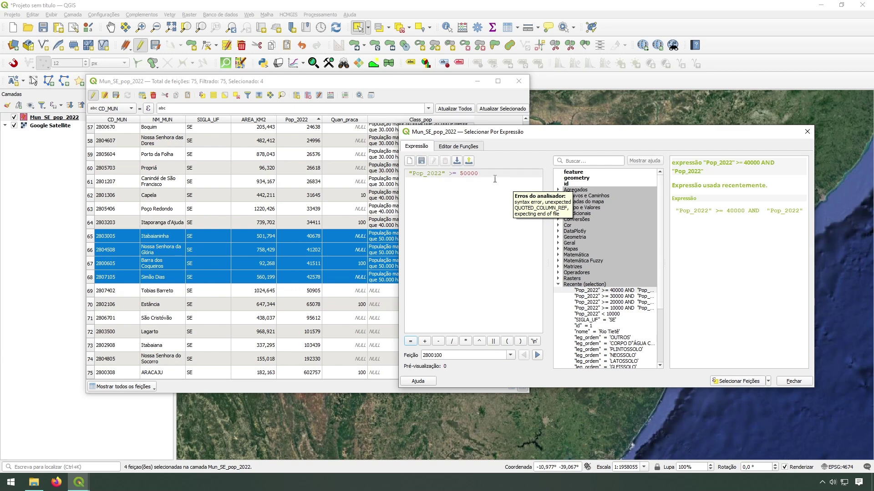
Select the municipalities matching the "Pop_2022" >= 50000 expression and close the selection dialog.
left_click(730, 382)
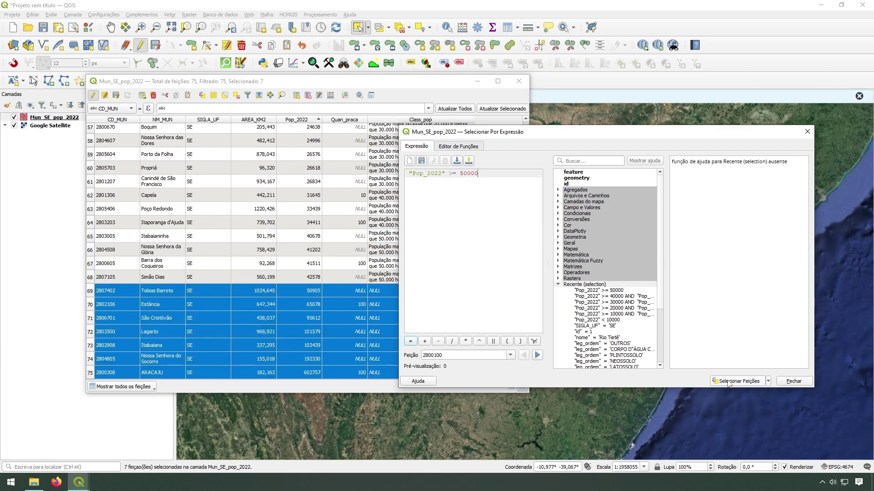
left_click(805, 385)
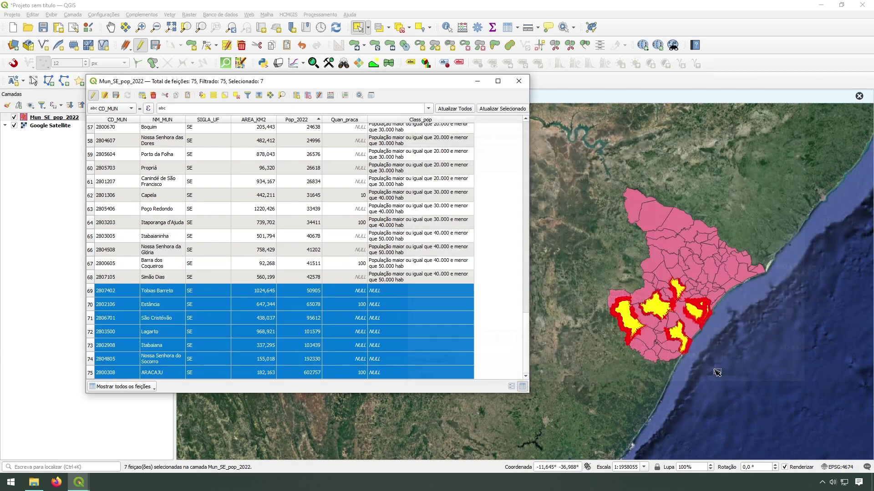
Fill the existing Class_pop field of the selected municipalities with 'População maior ou igual que 50.000 hab', adapting the recent 'menor que 10.000 hab' expression.
left_click(330, 96)
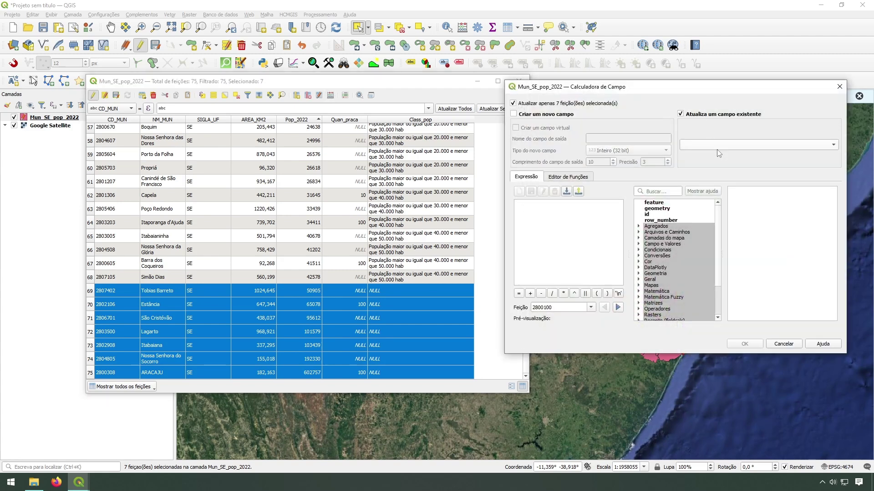
left_click(718, 148)
left_click(719, 203)
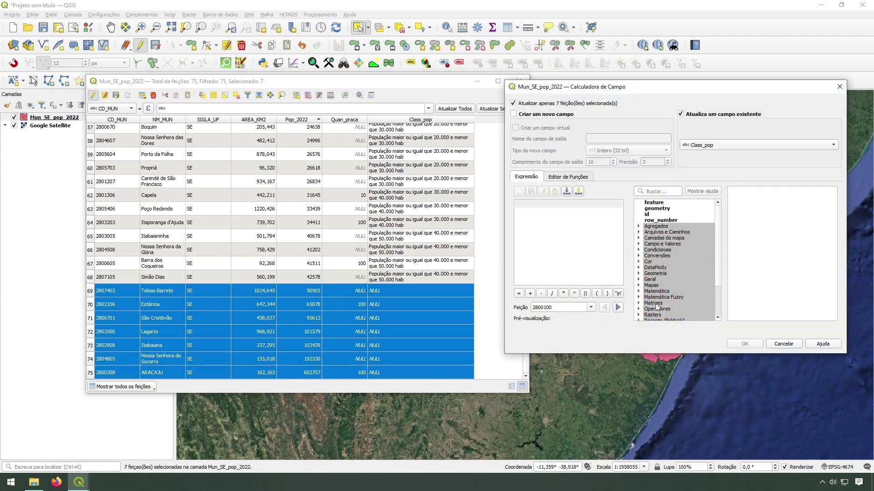
scroll(656, 307, "down", 3)
left_click(639, 279)
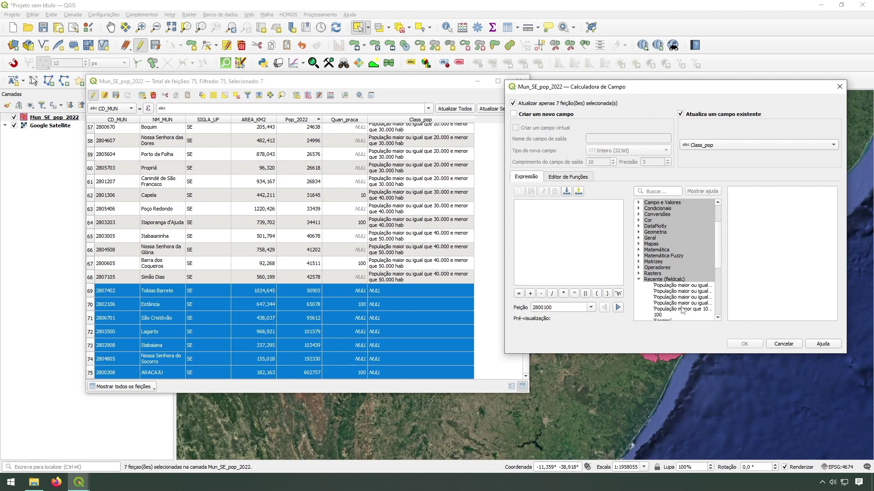
double_click(682, 310)
left_click_drag(552, 204, 570, 207)
type("maior ou igu")
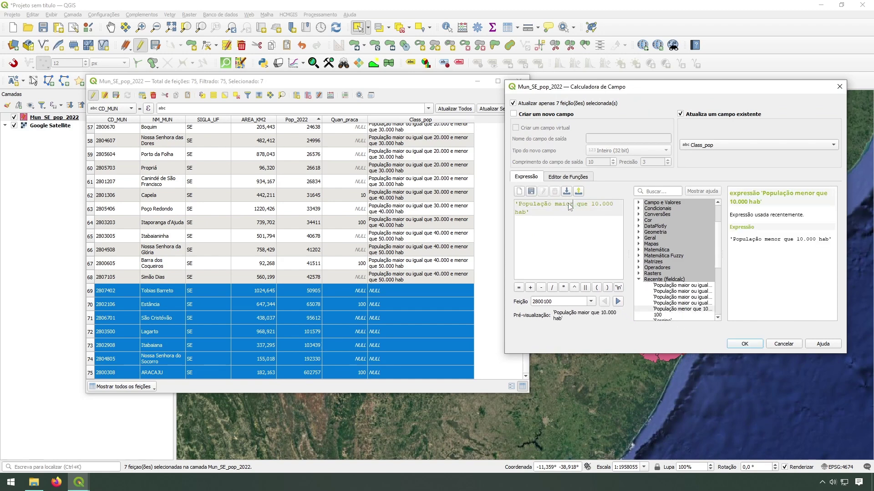
type("al")
left_click(741, 343)
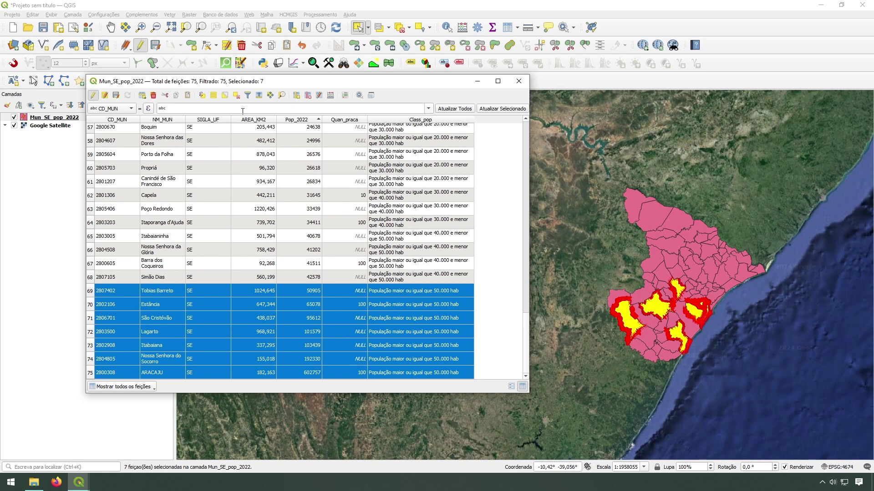
Save and finish the edits on the Mun_SE_pop_2022 layer and clear the feature selection.
left_click(116, 95)
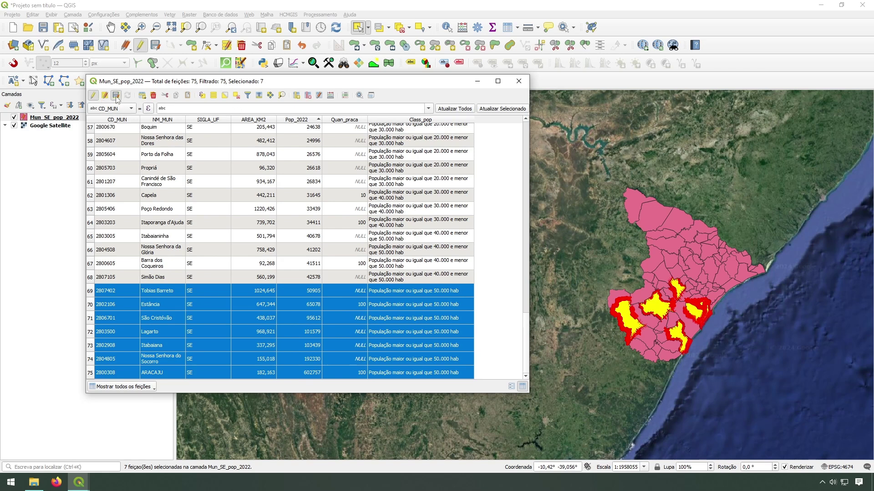
left_click(92, 95)
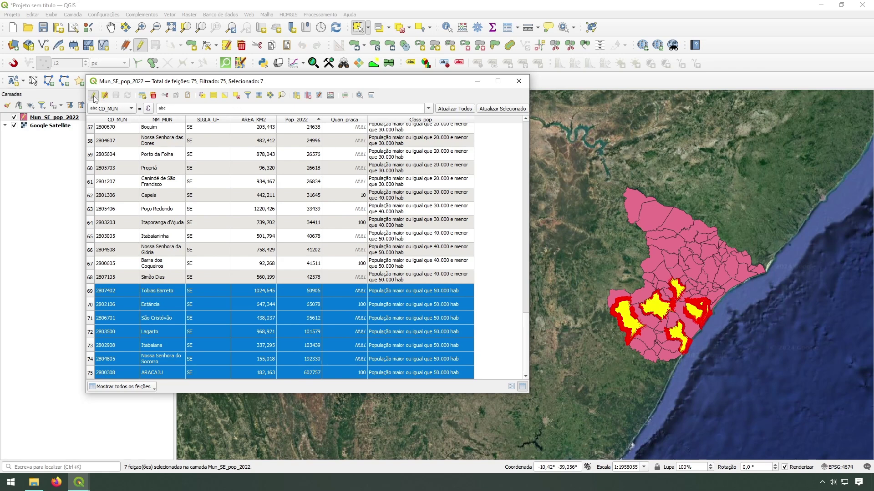
left_click(236, 95)
Set the symbology of the Mun_SE_pop_2022 layer to Categorizado with Class_pop as the value.
double_click(43, 121)
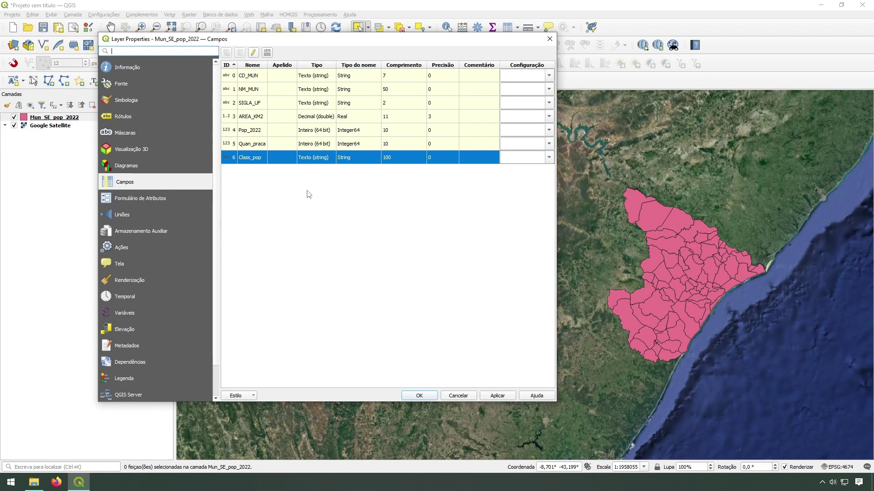
left_click(127, 104)
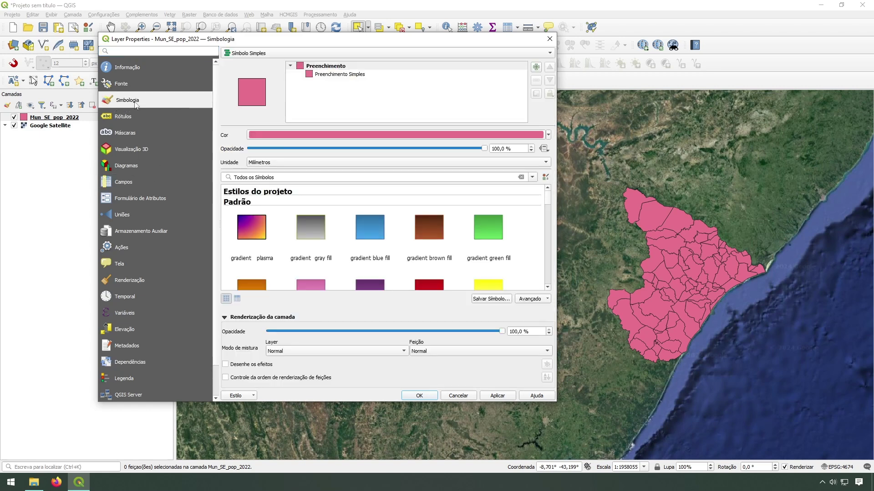
left_click(290, 54)
left_click(270, 63)
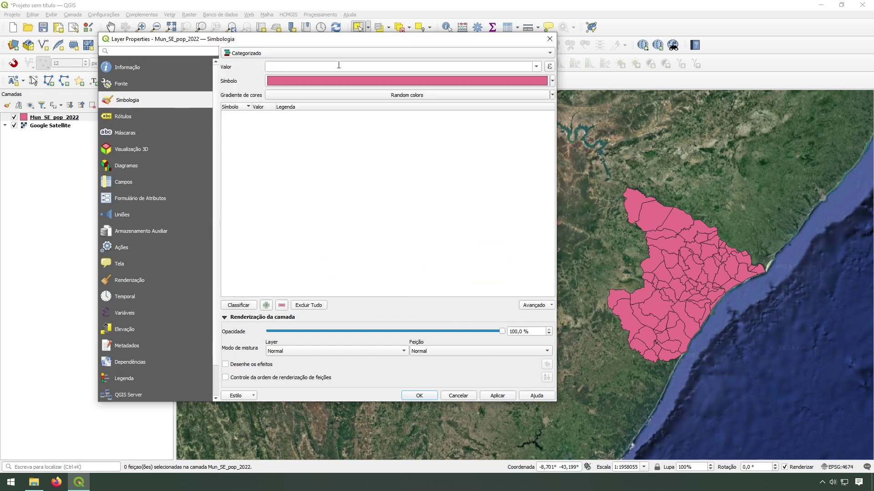
left_click(536, 67)
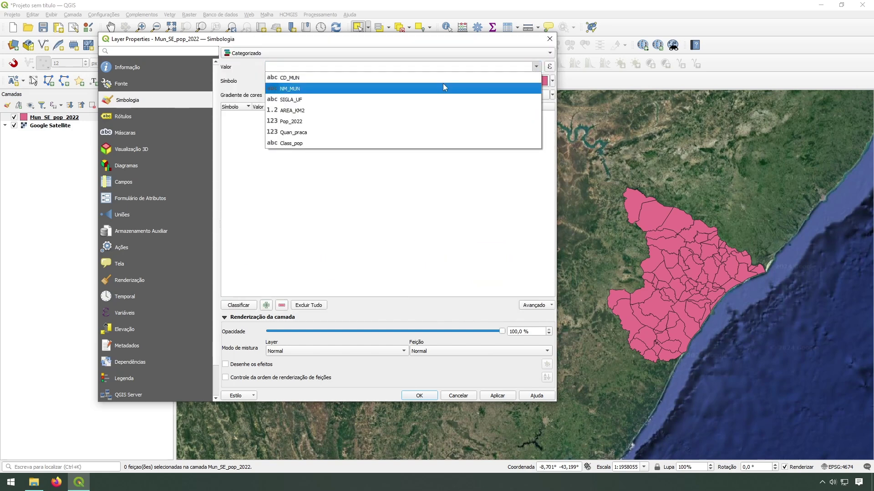
left_click(294, 144)
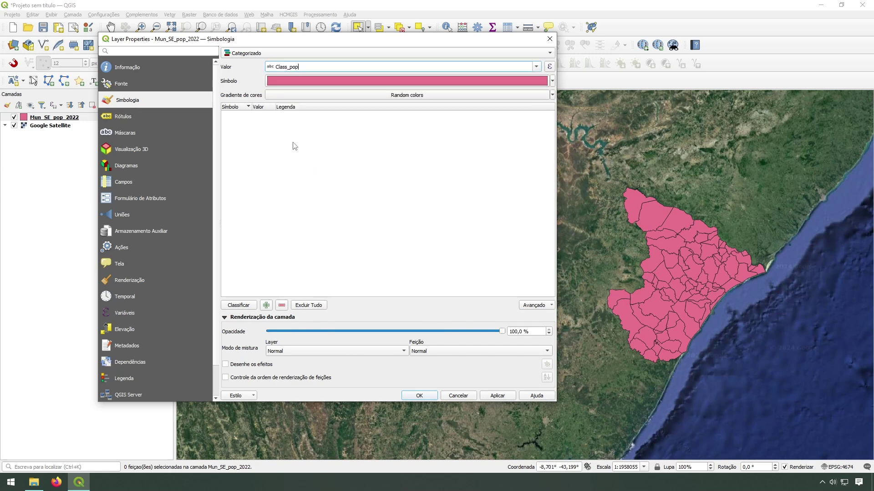
Choose the Blues color ramp, classify the Class_pop categories and apply the style to the layer.
left_click(552, 95)
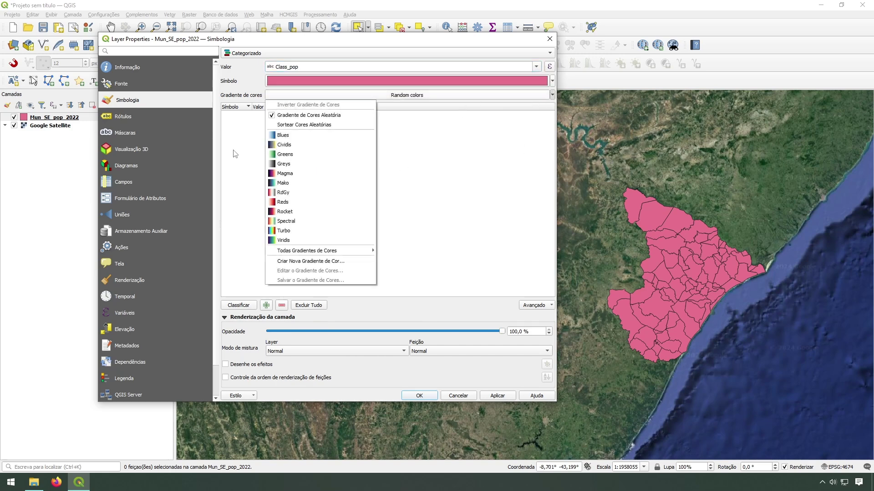
left_click(310, 135)
left_click(242, 306)
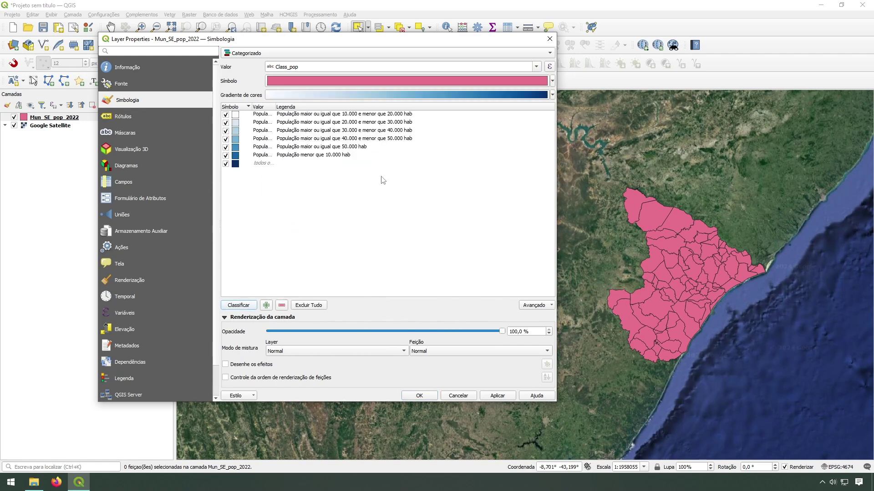
left_click(239, 166)
left_click(419, 395)
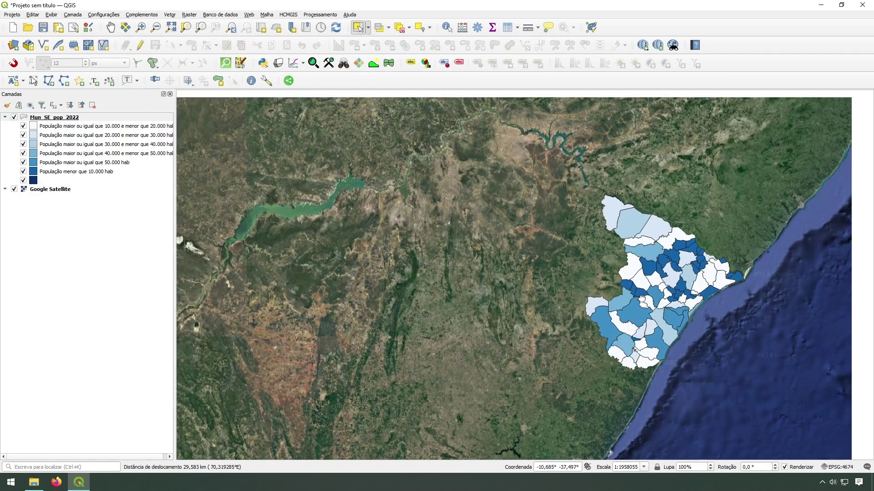
Hide and reshow the 'População menor que 10.000 hab' class on the map, and widen the layer list to fit the full class names.
scroll(555, 309, "up", 1)
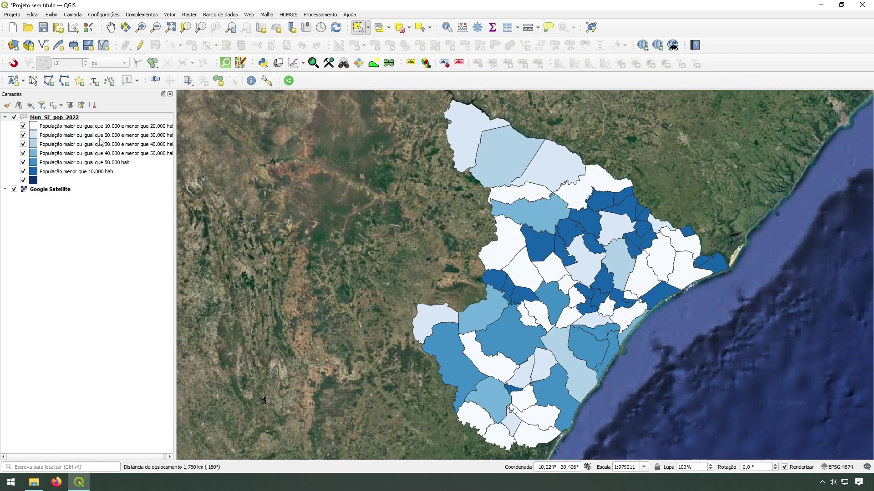
left_click(23, 172)
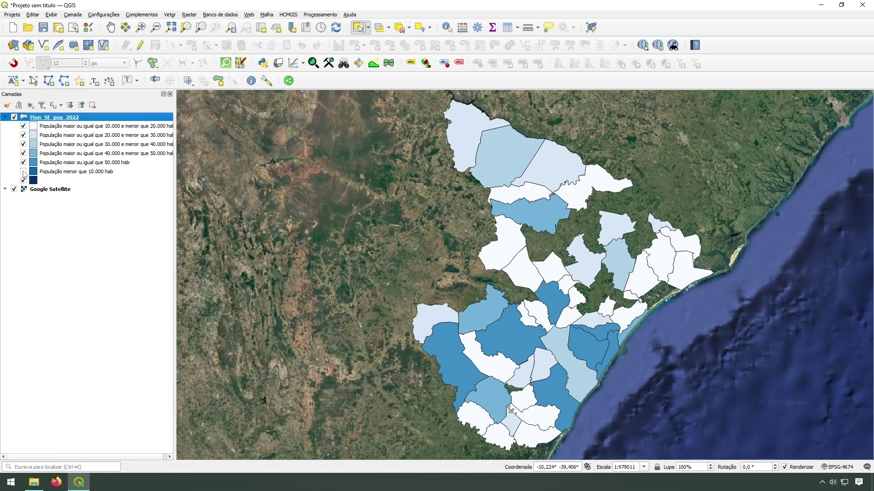
left_click(23, 172)
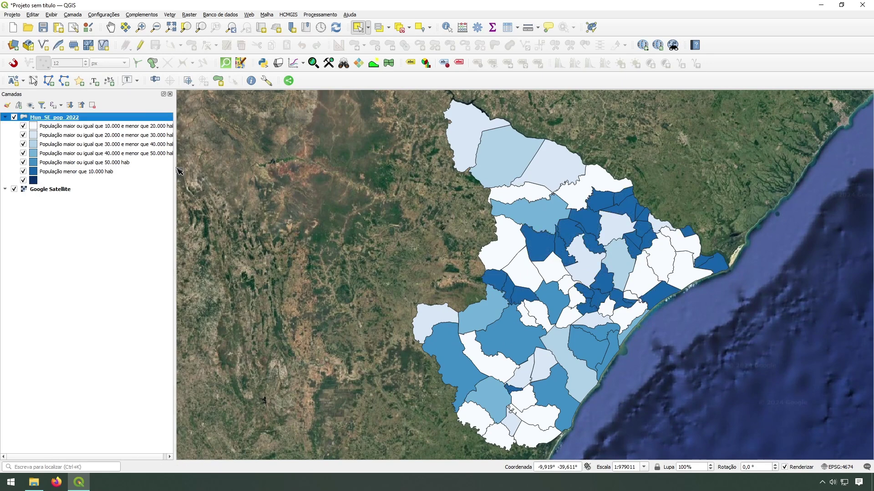
left_click_drag(179, 171, 219, 171)
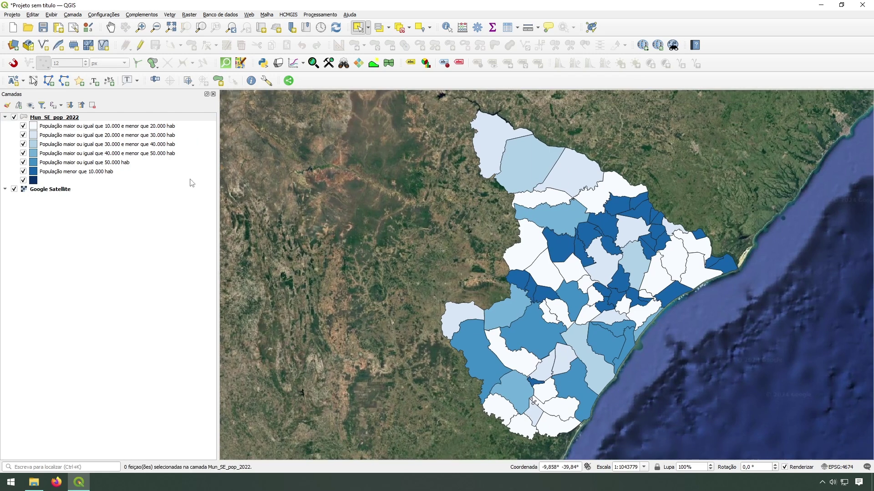
left_click(73, 174)
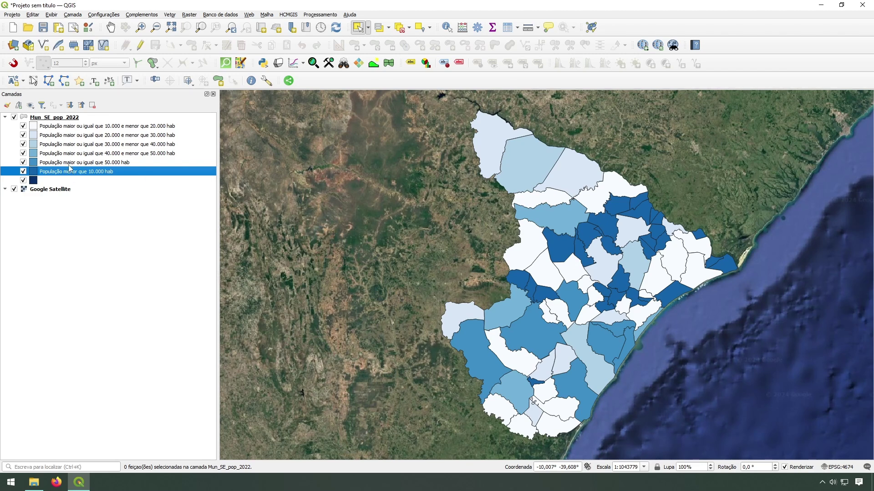
left_click(99, 162)
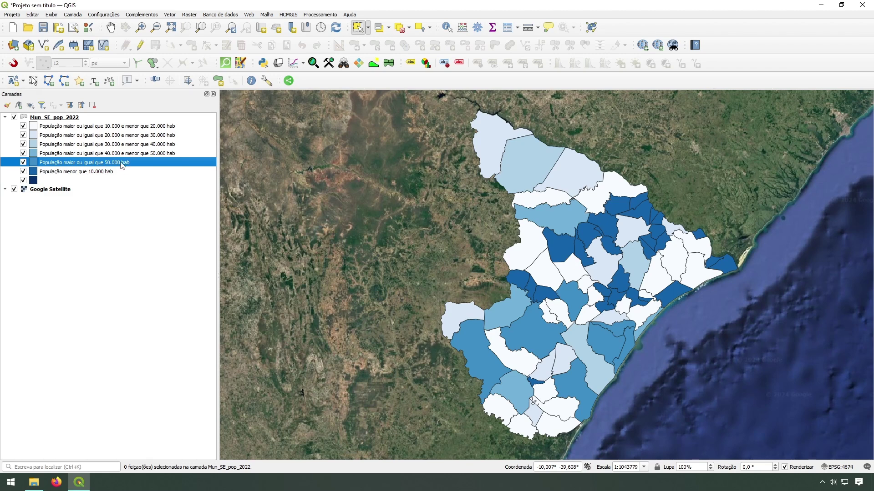
In the Mun_SE_pop_2022 symbology, move the 'População menor que 10.000 hab' category to the start of the class list.
double_click(58, 118)
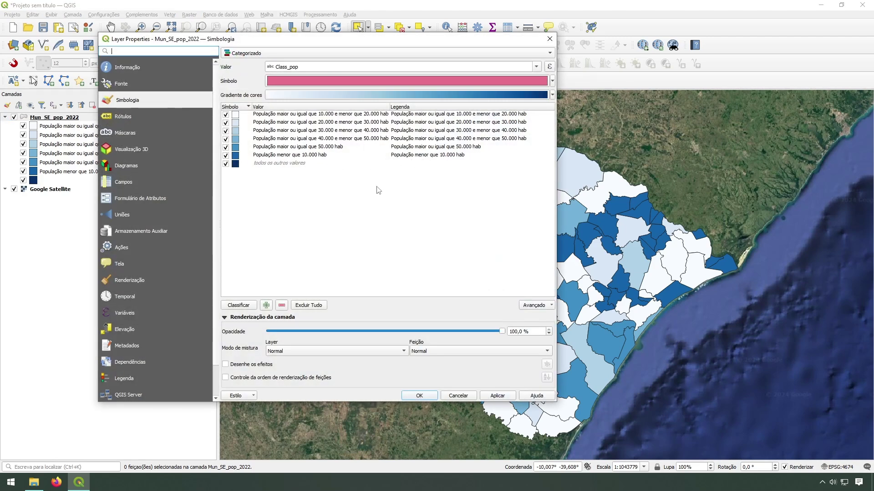
left_click_drag(318, 157, 348, 116)
left_click(267, 117)
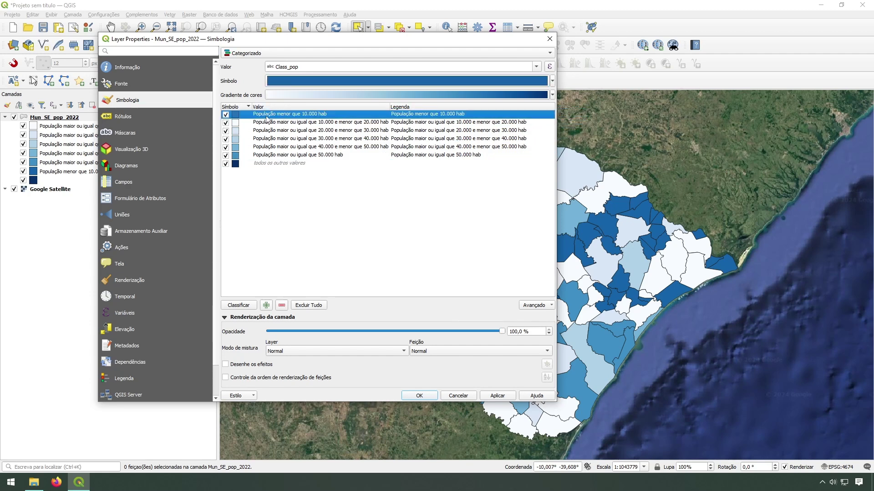
left_click(410, 124)
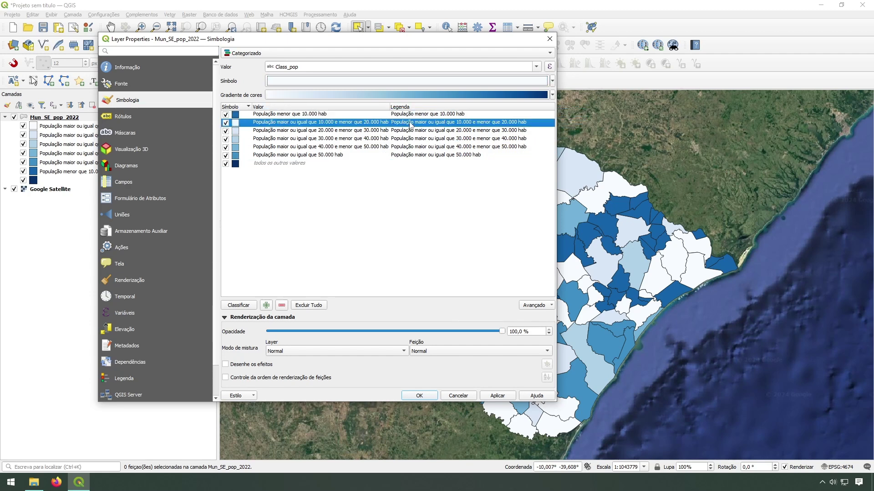
left_click(457, 138)
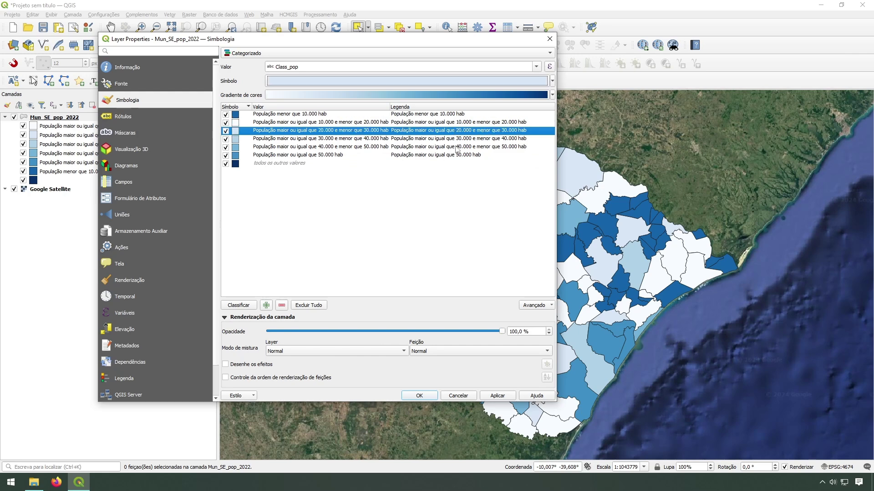
left_click(459, 147)
left_click(458, 156)
Remove the 'todos os outros valores' category and reapply the Blues color ramp to the reordered classes, accepting the style.
left_click(260, 165)
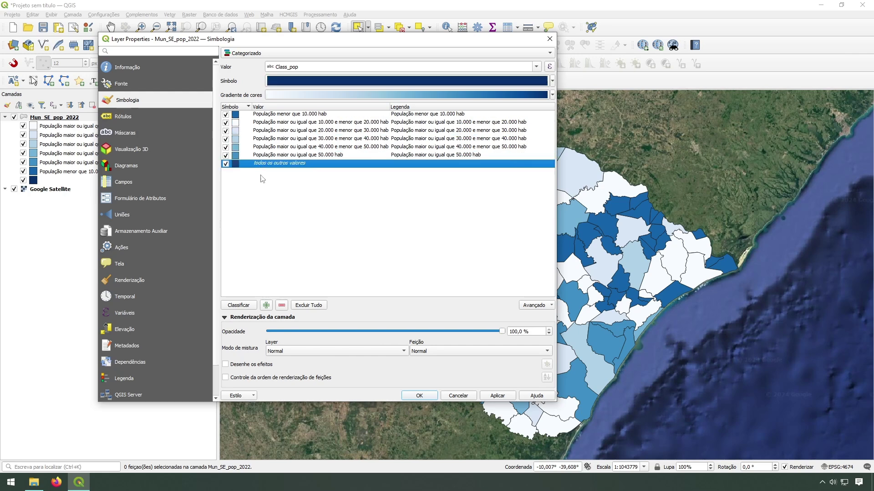
left_click(282, 305)
left_click_drag(513, 189, 321, 114)
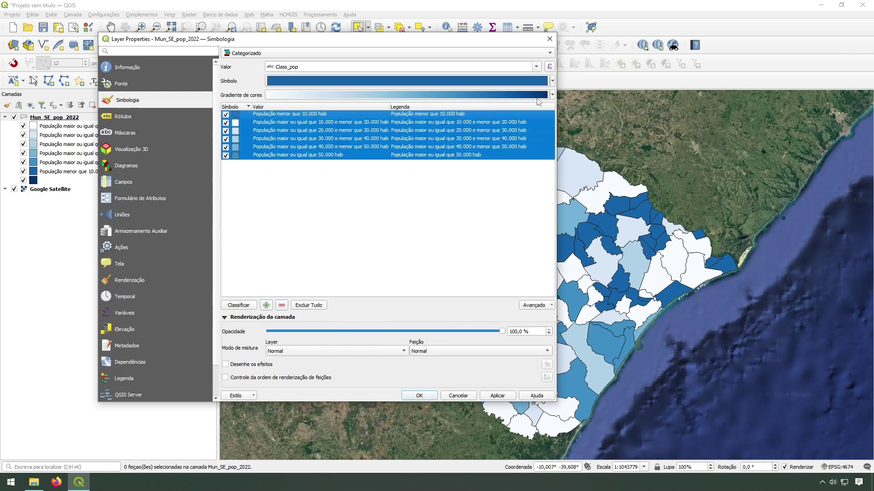
left_click(552, 95)
left_click(326, 126)
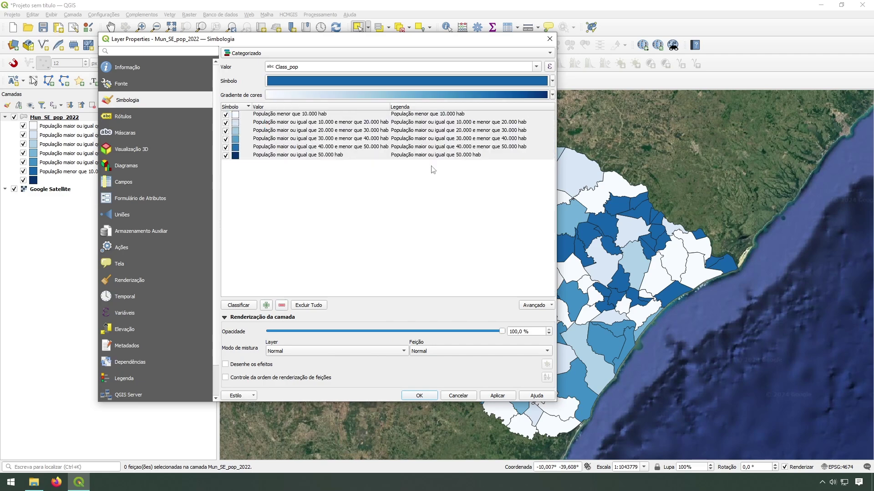
left_click(430, 397)
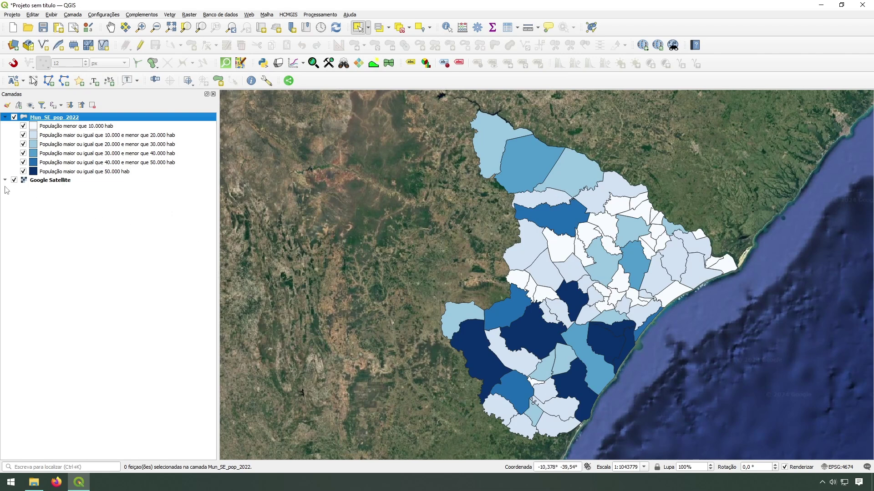
Toggle the visibility of the 'População maior ou igual que 50.000 hab' class to examine its municipalities on the map.
left_click(23, 171)
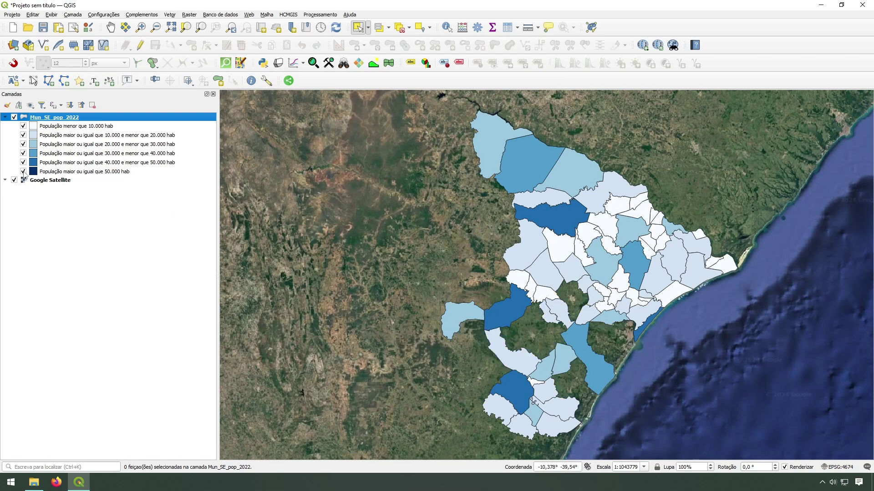
left_click(23, 172)
left_click(23, 171)
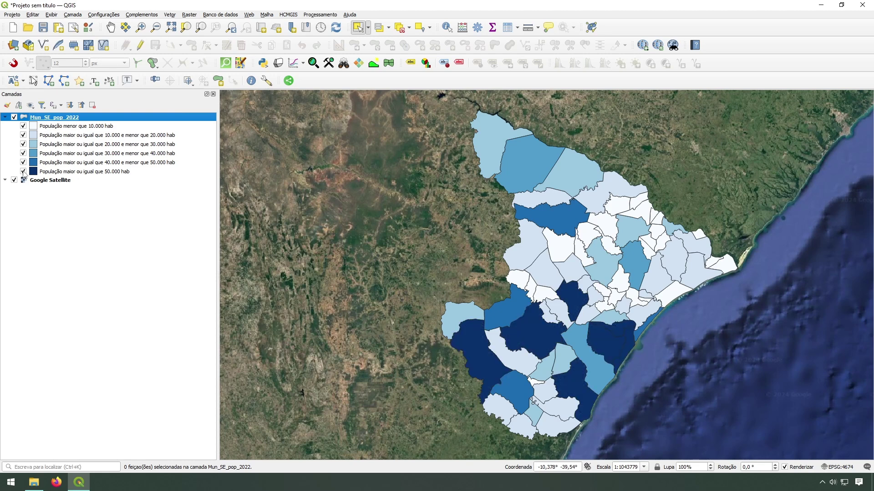
left_click(23, 171)
left_click(23, 172)
left_click(24, 172)
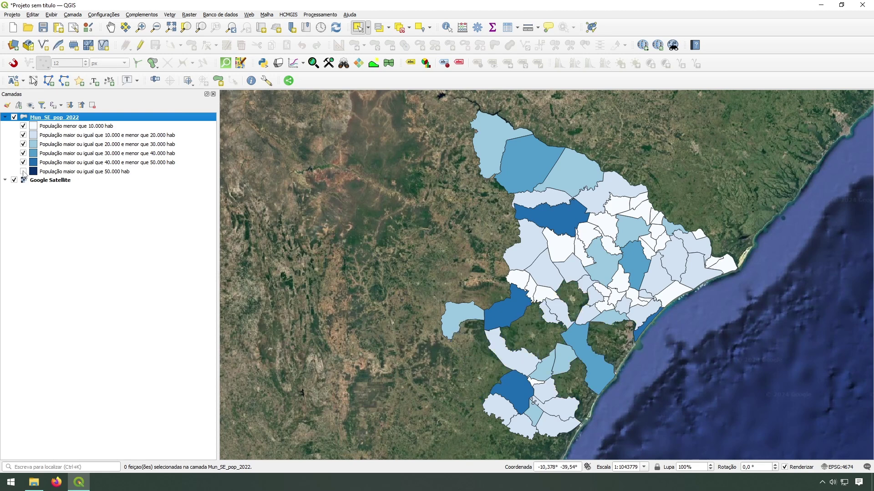
left_click(23, 171)
left_click(23, 171)
left_click(23, 172)
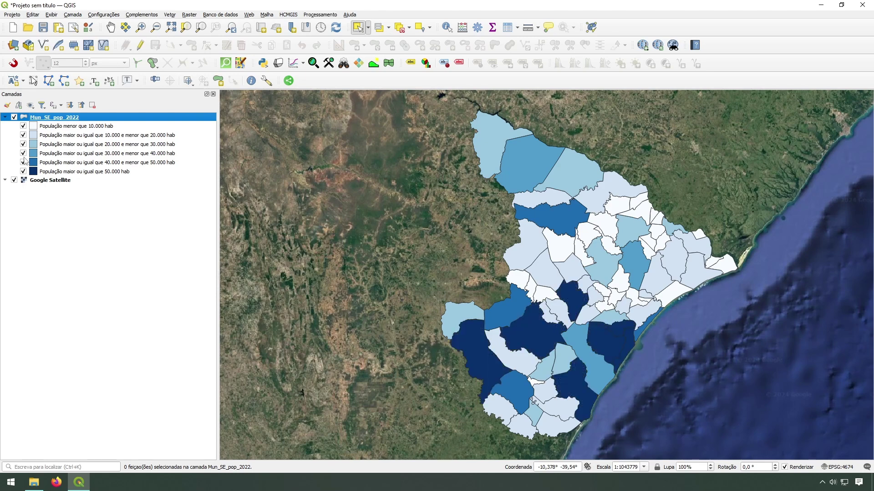
Toggle the visibility of the 'População menor que 10.000 hab' class to examine its municipalities on the map.
left_click(23, 127)
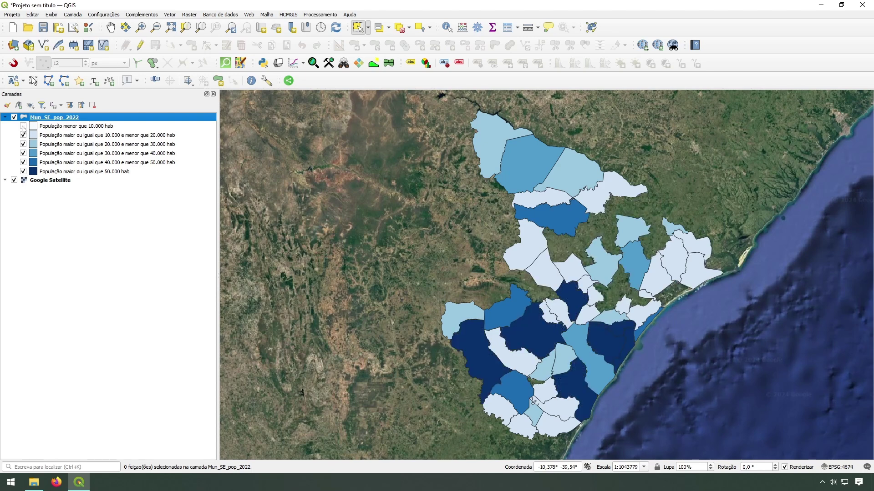
left_click(23, 127)
left_click(23, 126)
left_click(23, 127)
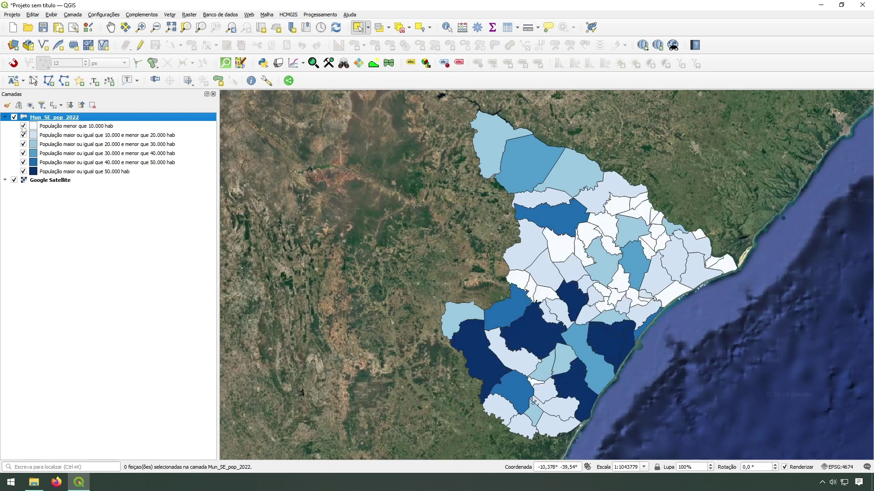
left_click(23, 127)
left_click(23, 126)
Examine the Class_pop values in the enlarged attribute table of the Mun_SE_pop_2022 layer, and close the table.
right_click(74, 118)
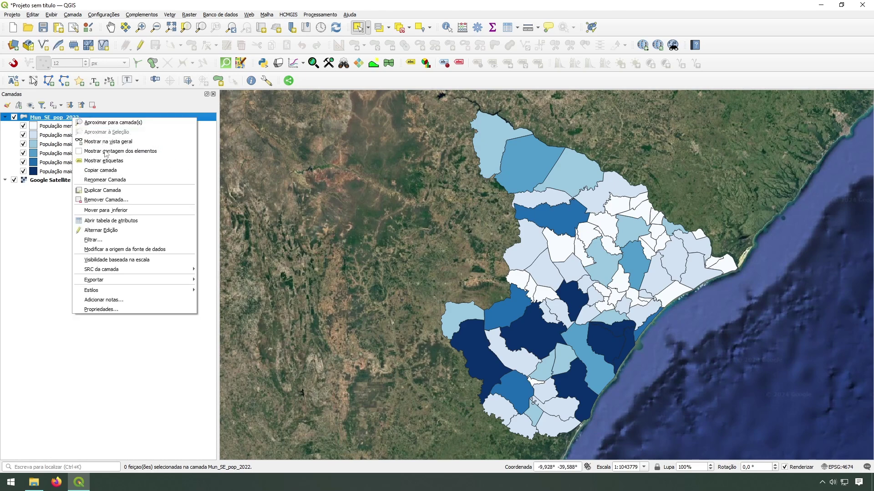
left_click(117, 221)
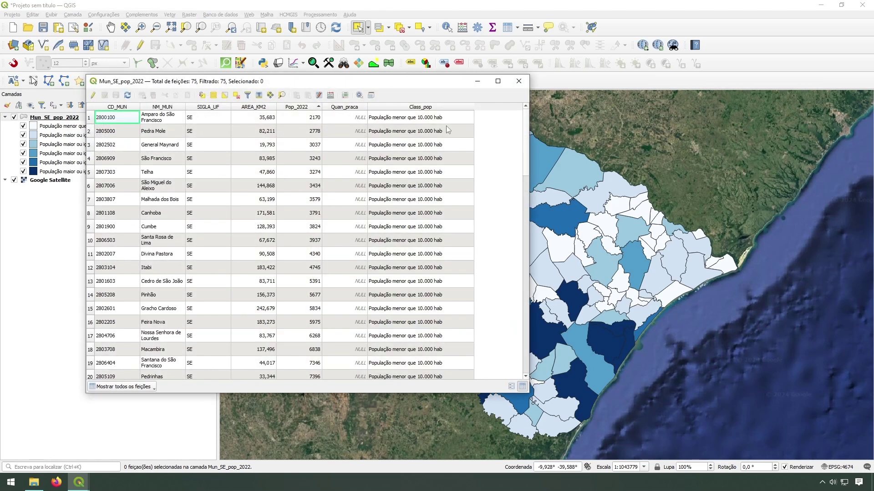
left_click_drag(526, 181, 521, 142)
left_click_drag(524, 391, 650, 412)
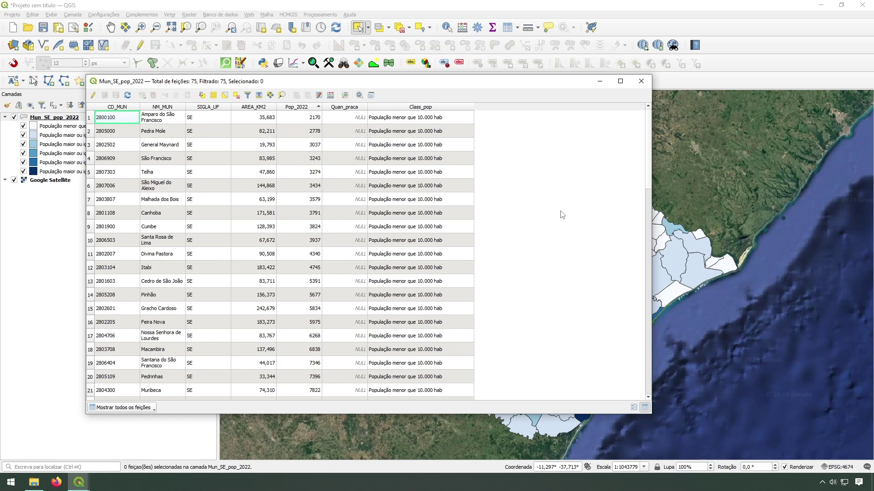
key("Escape")
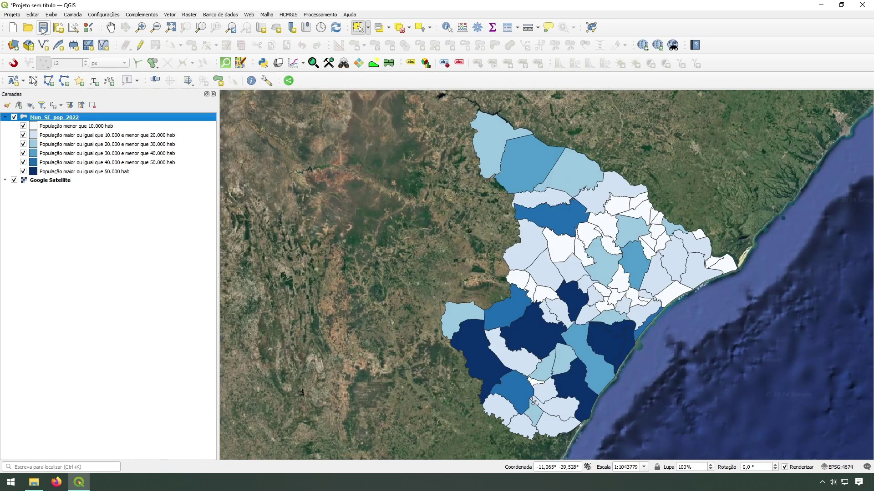
Save the project as Edicao_tabela.qgz in the PROJETOS folder.
left_click(160, 274)
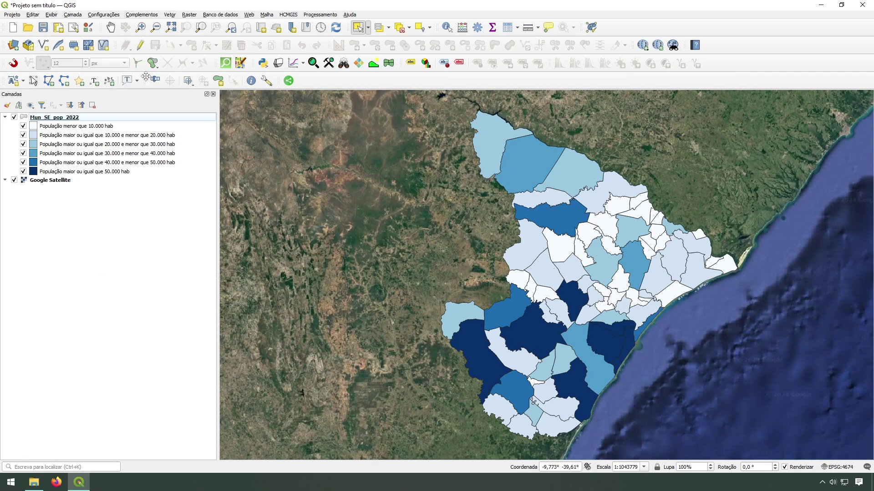
left_click(43, 27)
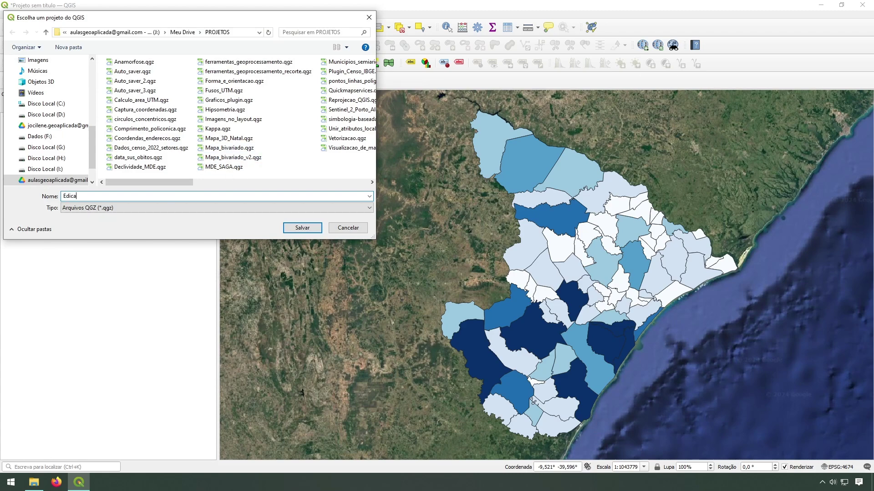
key("Return")
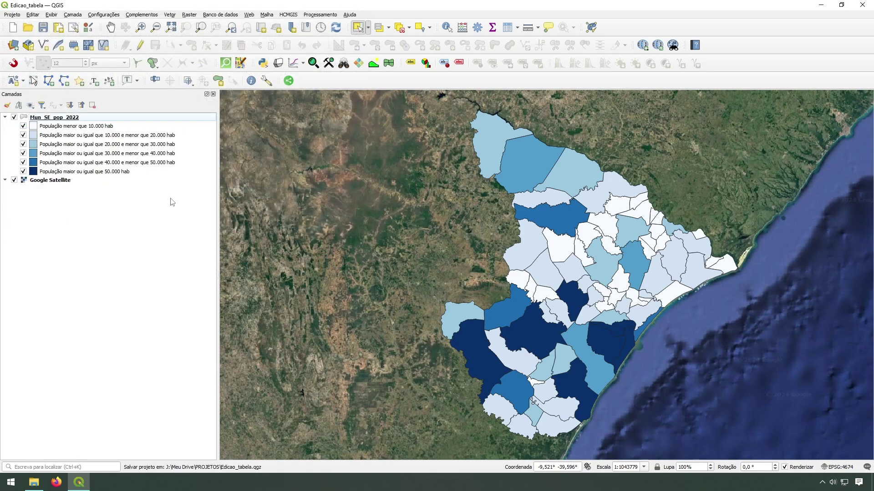